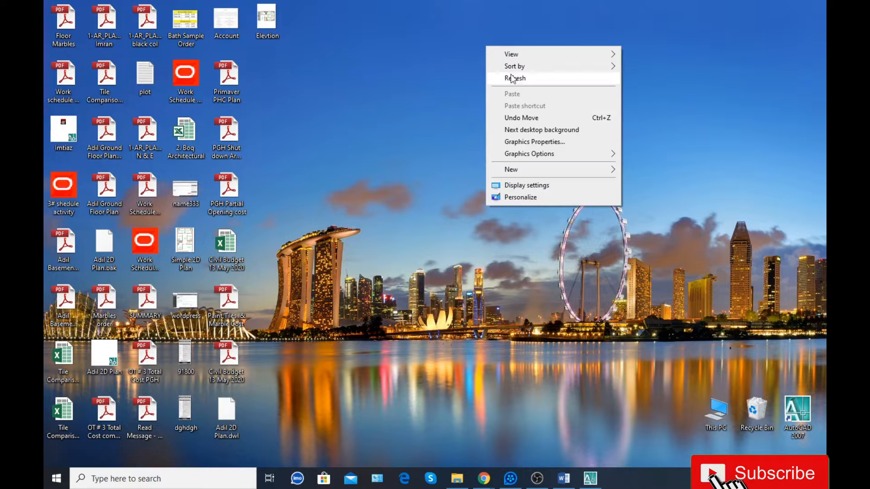
# - Switch to Word and read the Lesson # 62 outline on trimming lines and making doors and windows
pyautogui.click(512, 78)
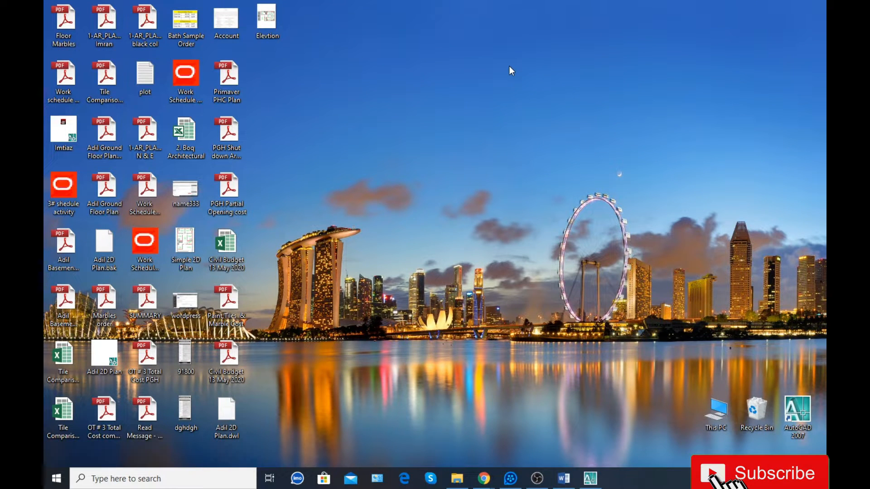
pyautogui.rightClick(495, 61)
pyautogui.click(531, 92)
pyautogui.click(575, 481)
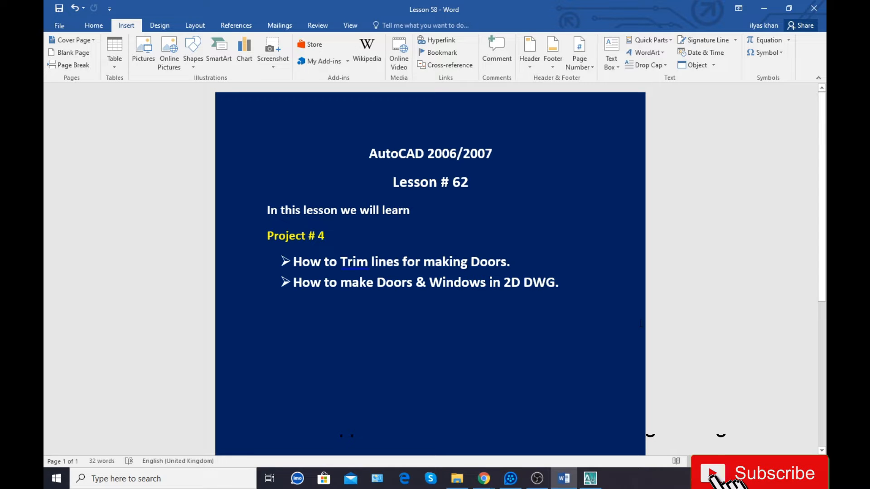
pyautogui.click(763, 8)
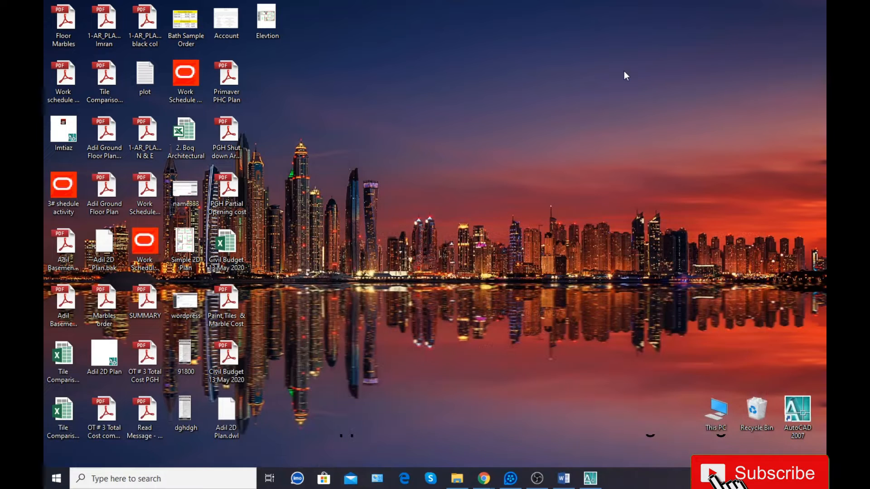
# - Switch to AutoCAD with the 2D floor plan drawing and dismiss the plot notification
pyautogui.rightClick(624, 70)
pyautogui.click(667, 104)
pyautogui.click(591, 479)
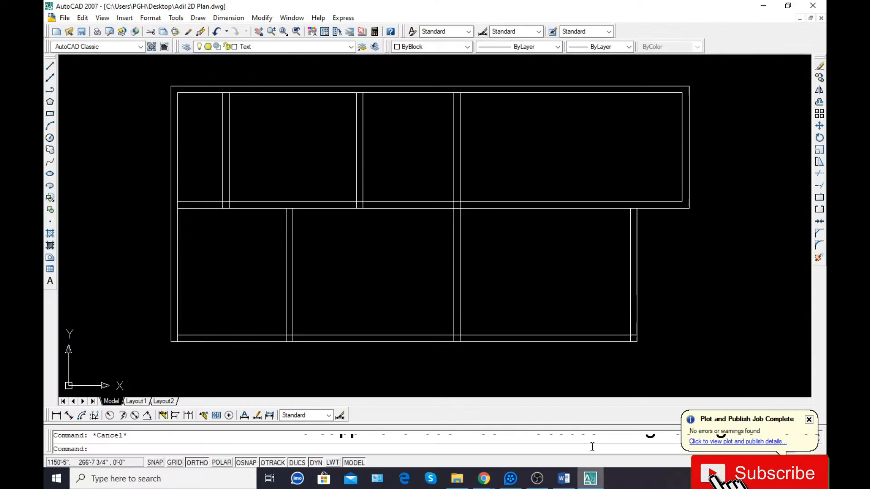
pyautogui.click(809, 419)
pyautogui.click(454, 201)
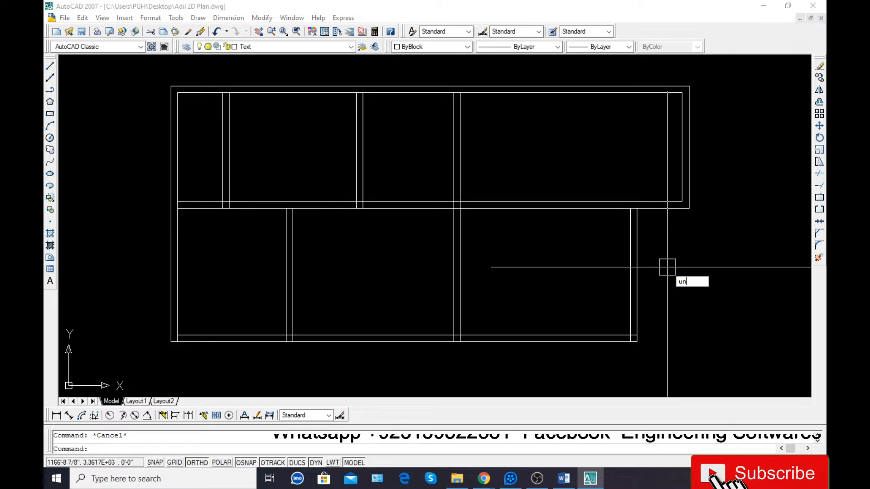
# - Set the drawing units to Architectural length type with Inches as the insertion scale
pyautogui.press('Return')
pyautogui.click(396, 184)
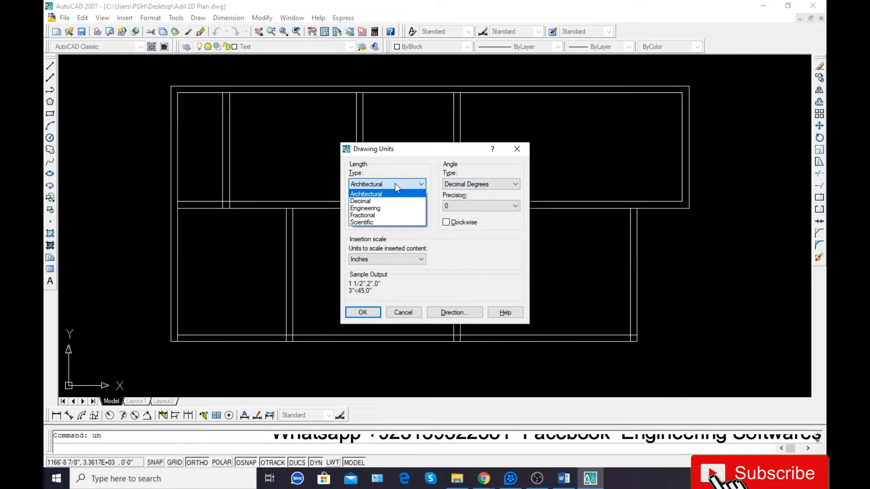
pyautogui.click(393, 192)
pyautogui.click(375, 258)
pyautogui.click(376, 257)
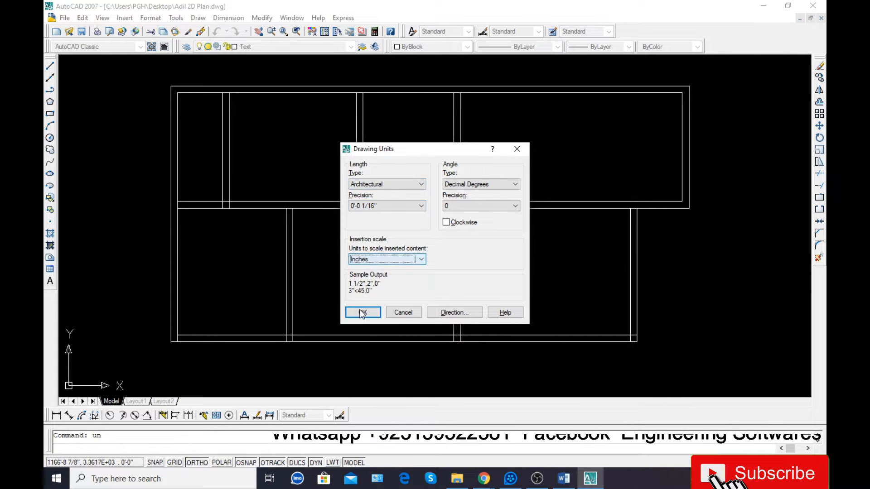
pyautogui.click(362, 312)
# - Check the override settings of the Standard dimension style
pyautogui.write('d')
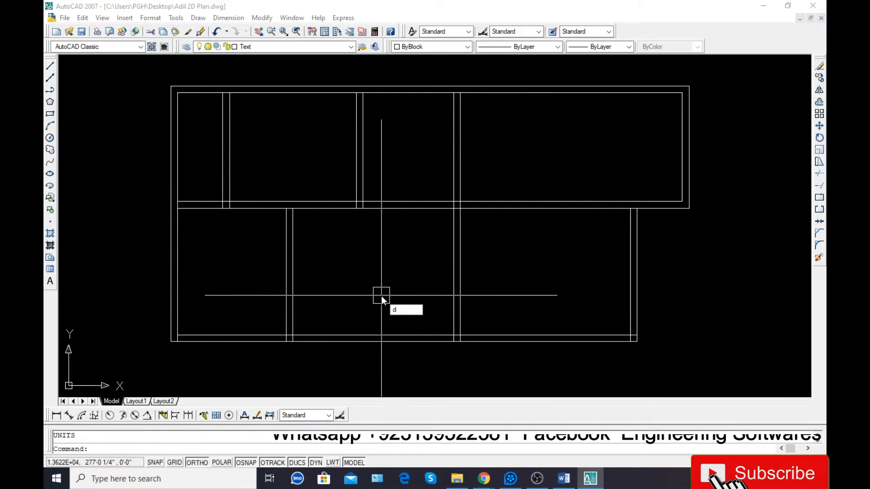
pyautogui.press('Return')
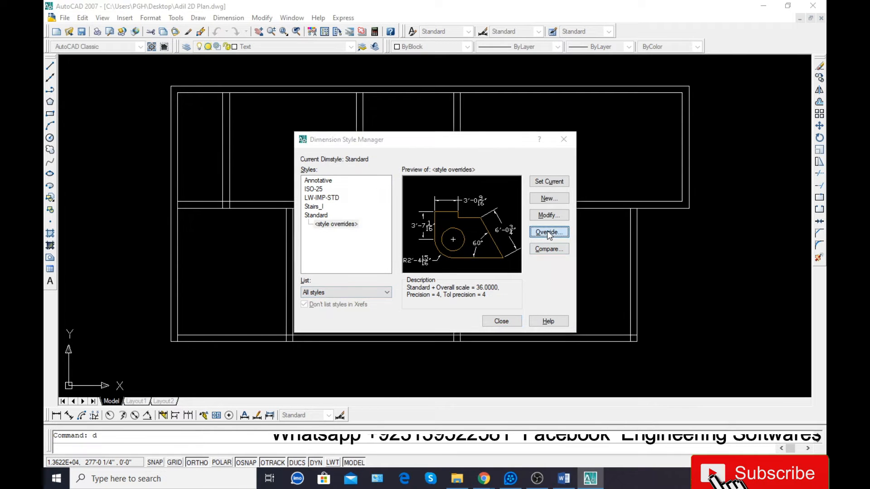
pyautogui.click(548, 233)
pyautogui.click(575, 112)
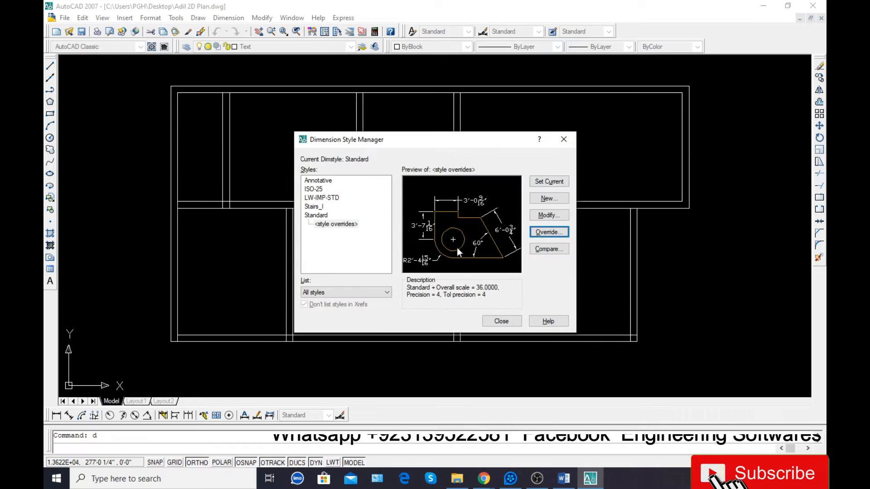
pyautogui.click(501, 321)
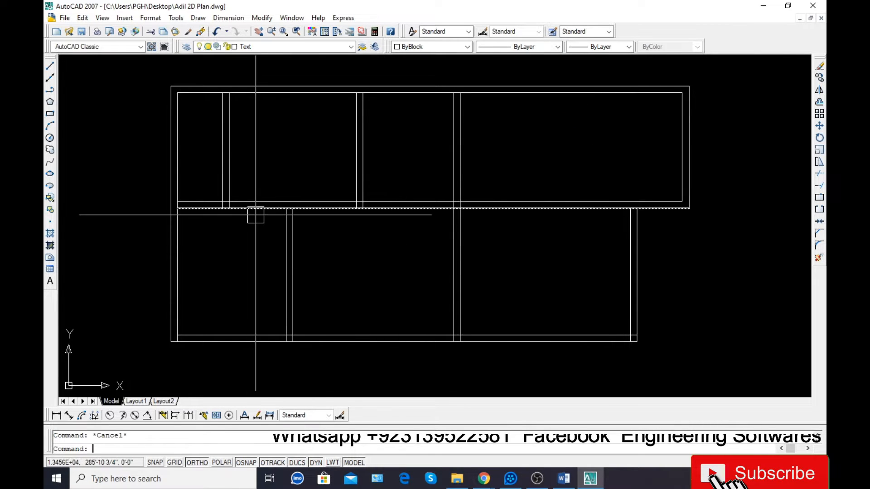
# - Trim the top wall's inner line at its junctions with the three upper partitions
pyautogui.write('tr')
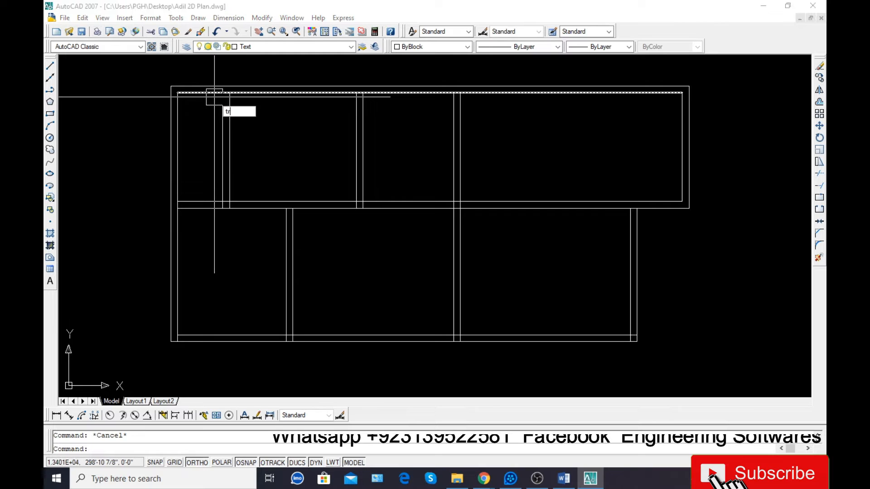
pyautogui.press('Return')
pyautogui.press('Return')
pyautogui.scroll(6, 217, 97)
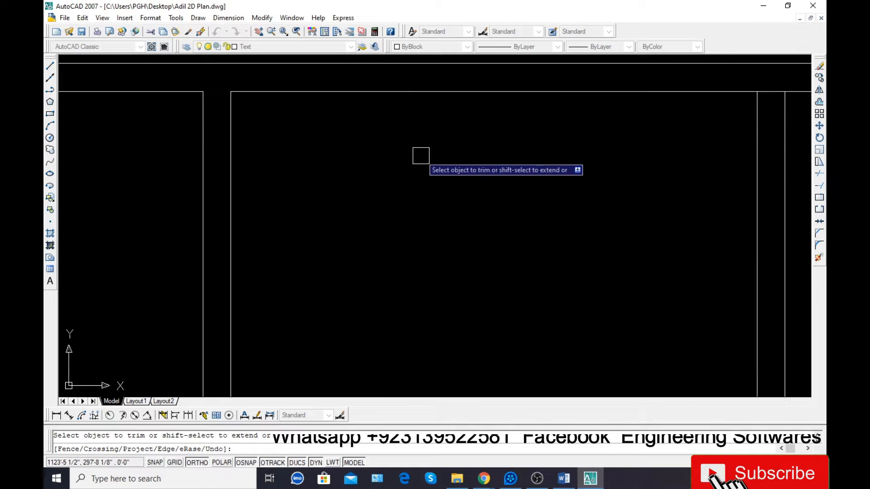
pyautogui.scroll(-3, 192, 161)
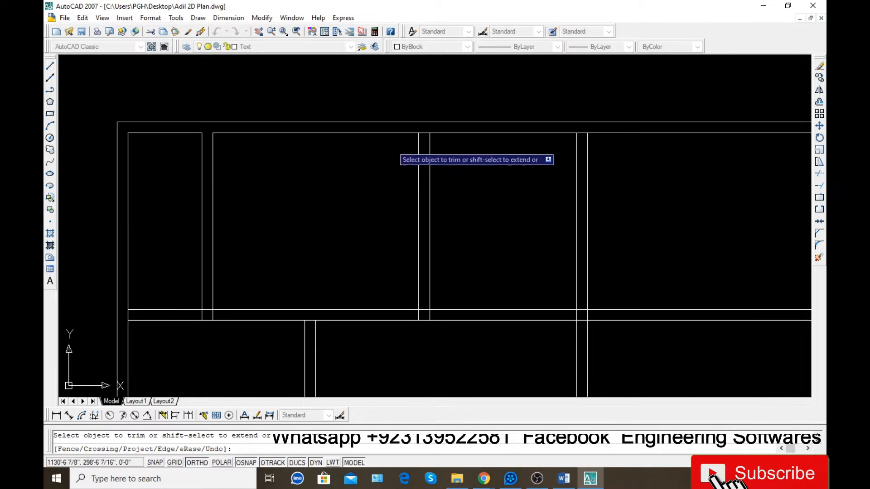
pyautogui.scroll(2, 425, 132)
pyautogui.scroll(-2, 419, 134)
pyautogui.scroll(3, 522, 139)
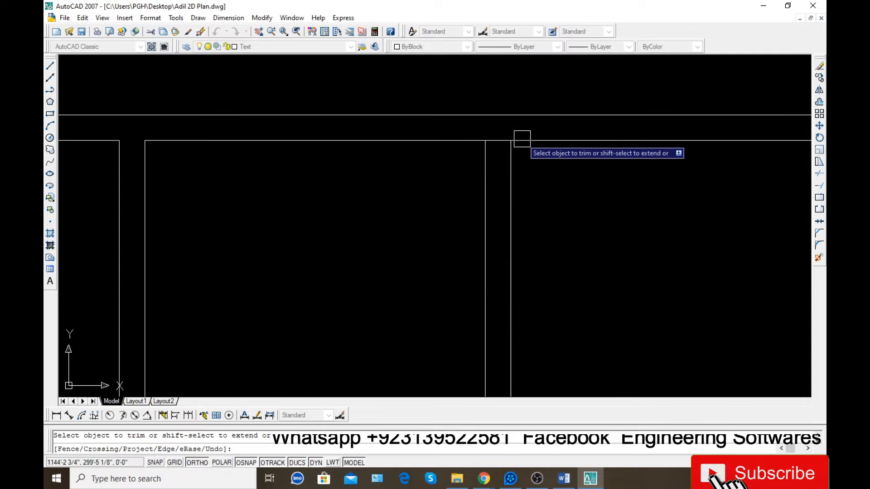
pyautogui.click(497, 140)
pyautogui.scroll(-4, 232, 164)
pyautogui.scroll(5, 458, 274)
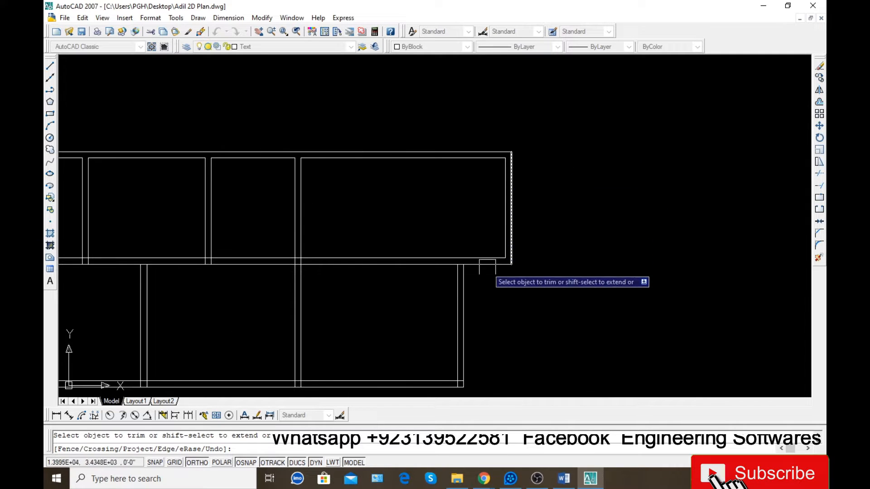
# - Trim the overlapping lines where the lower-right room's outer side wall meets the middle wall and the bottom wall
pyautogui.scroll(-4, 487, 233)
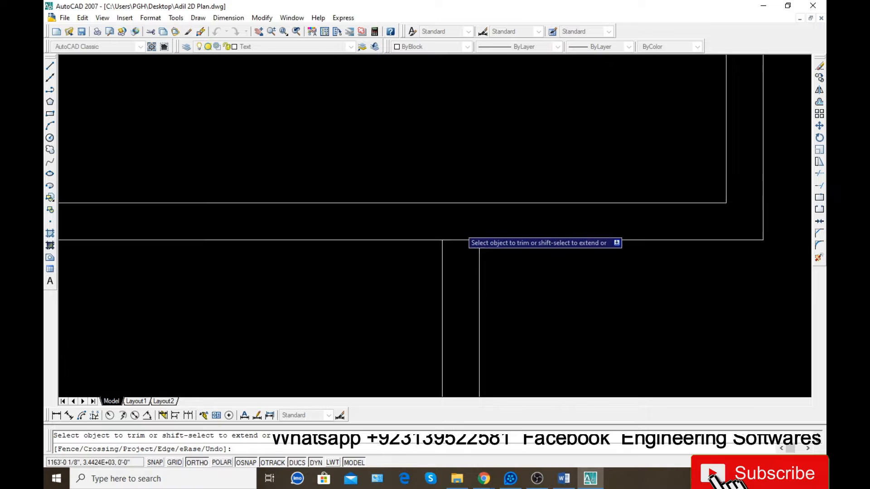
pyautogui.scroll(3, 466, 364)
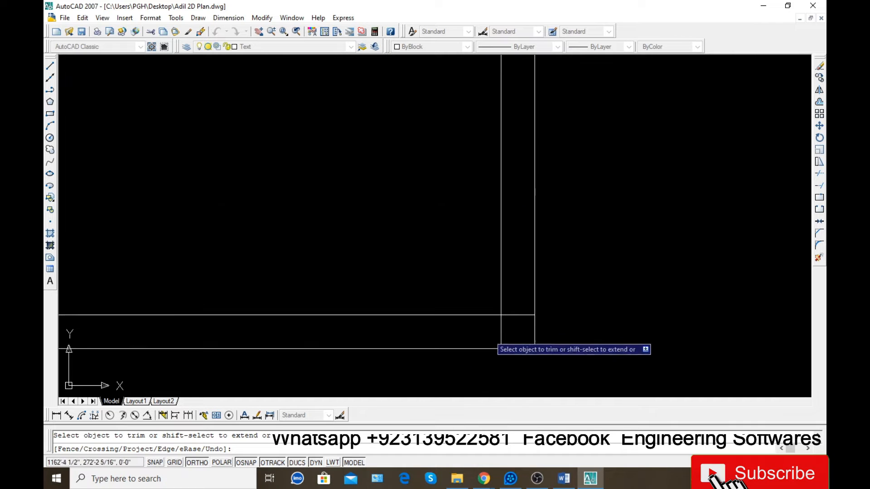
pyautogui.click(498, 331)
pyautogui.click(528, 312)
pyautogui.scroll(-1, 602, 294)
pyautogui.scroll(-2, 498, 290)
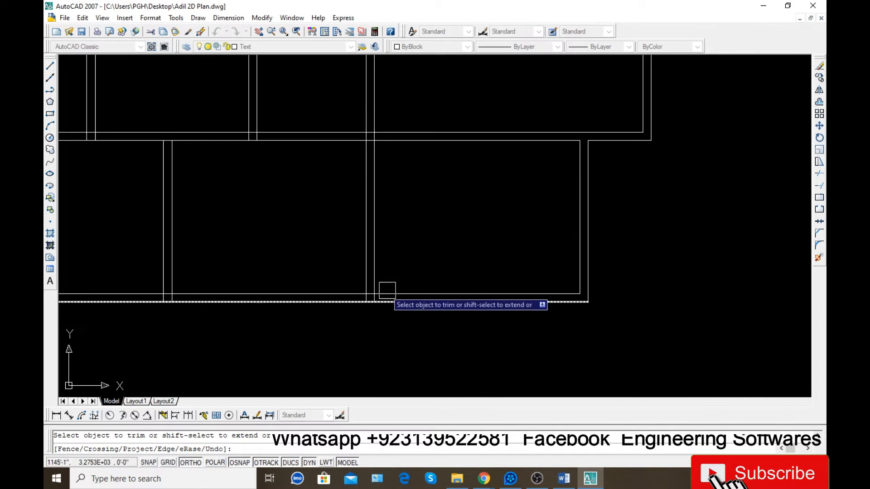
# - Trim the overlapping lines where the long central partition meets the bottom wall
pyautogui.scroll(3, 311, 295)
pyautogui.click(297, 291)
pyautogui.click(324, 279)
pyautogui.scroll(-3, 324, 280)
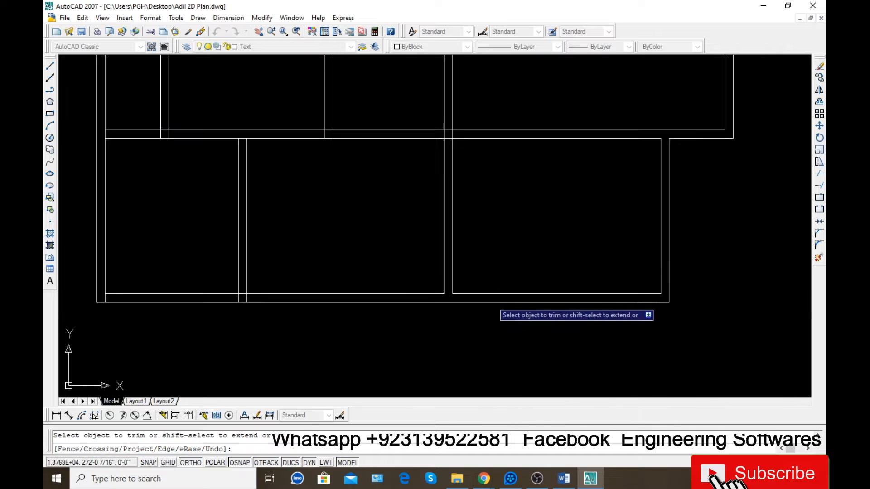
# - Trim away both middle wall lines between the second upper partition and the long central partition
pyautogui.scroll(4, 422, 116)
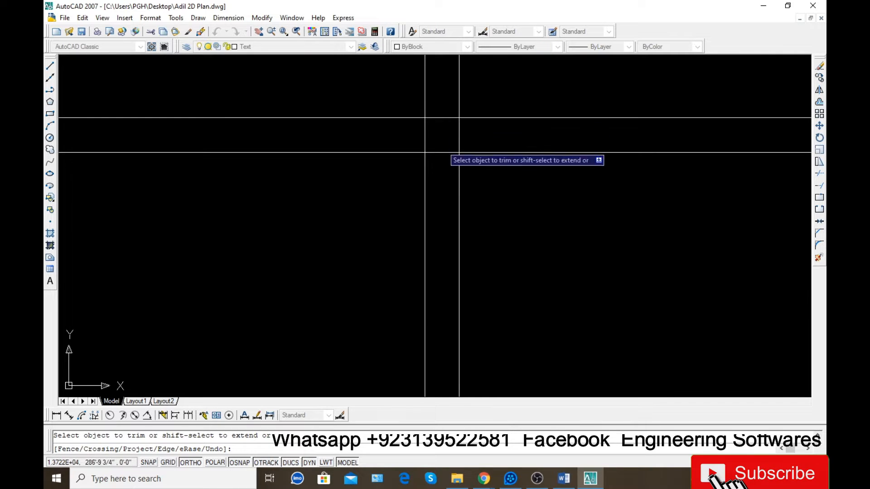
pyautogui.scroll(-3, 449, 154)
pyautogui.scroll(2, 464, 220)
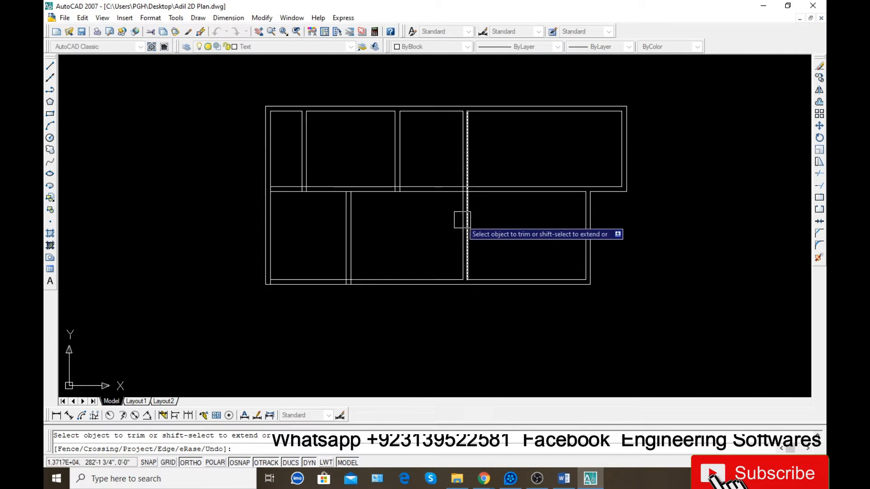
pyautogui.click(439, 197)
pyautogui.click(437, 199)
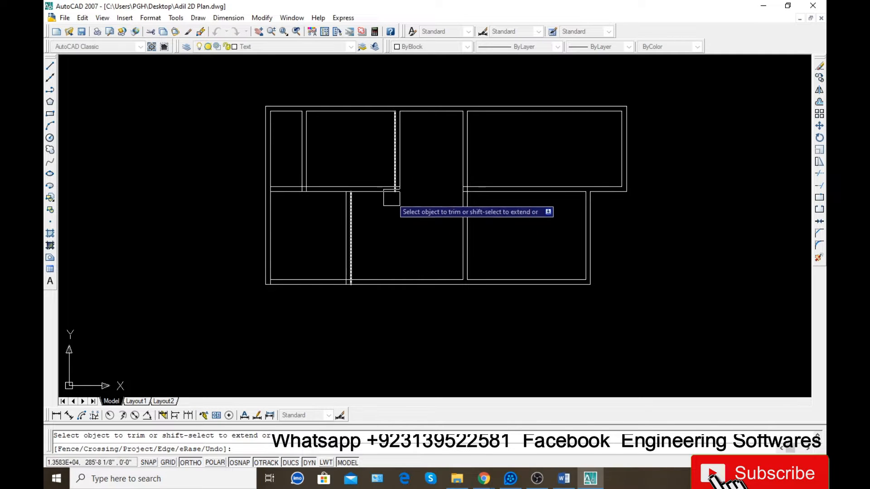
# - Trim the overlapping lines where the two upper-left partitions meet the middle wall
pyautogui.scroll(3, 393, 189)
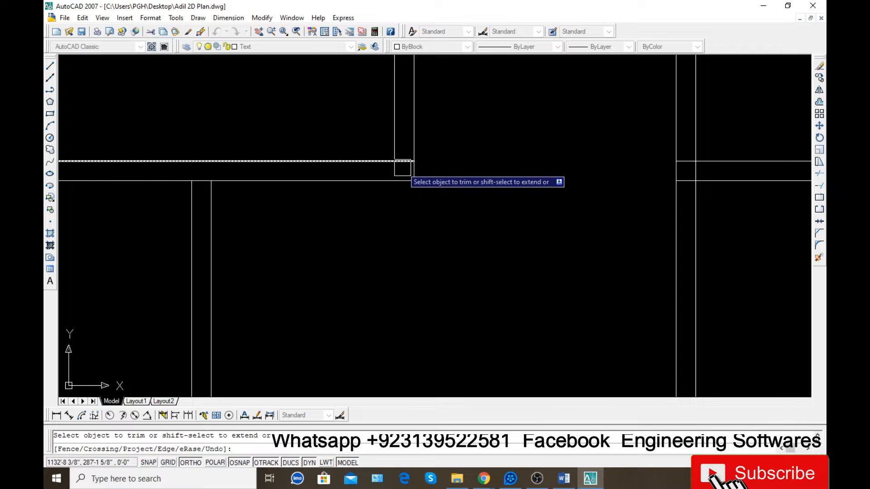
pyautogui.scroll(-4, 404, 167)
pyautogui.scroll(4, 330, 191)
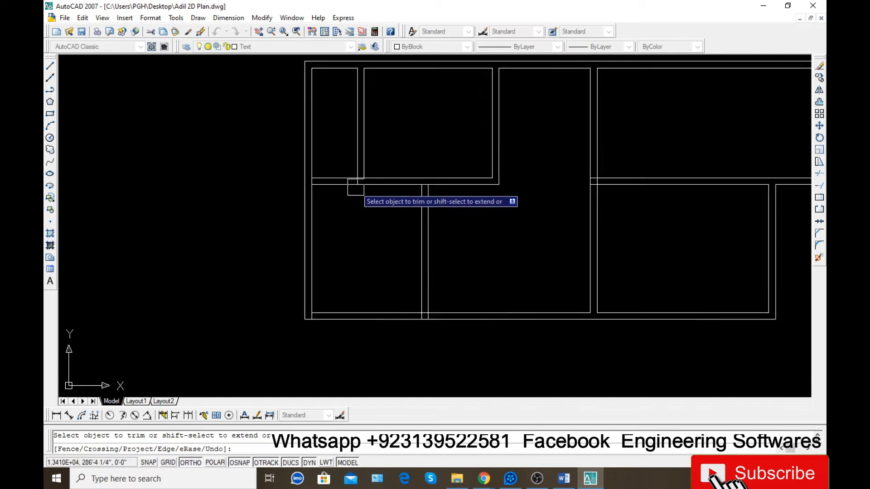
pyautogui.click(366, 158)
pyautogui.click(356, 167)
pyautogui.click(385, 165)
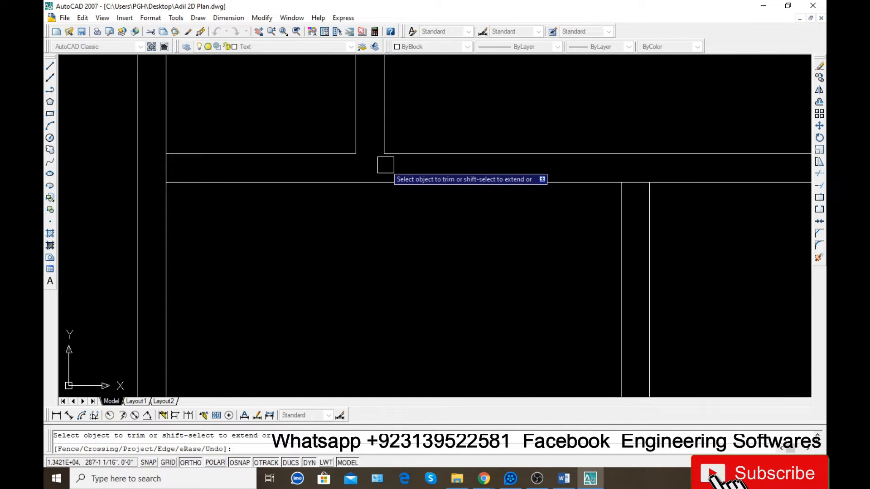
# - Trim the overlapping lines where the lower-left partition meets the bottom wall and at the plan's lower-left corner
pyautogui.scroll(-3, 340, 183)
pyautogui.scroll(5, 419, 270)
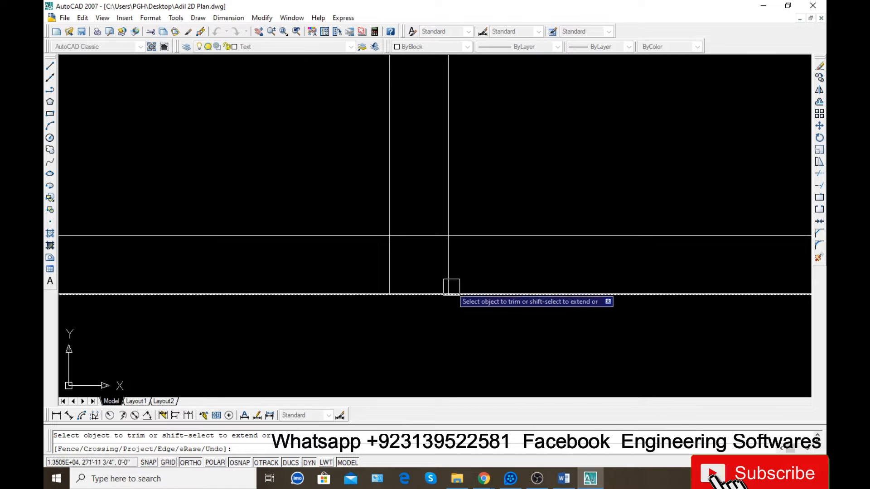
pyautogui.scroll(-5, 467, 229)
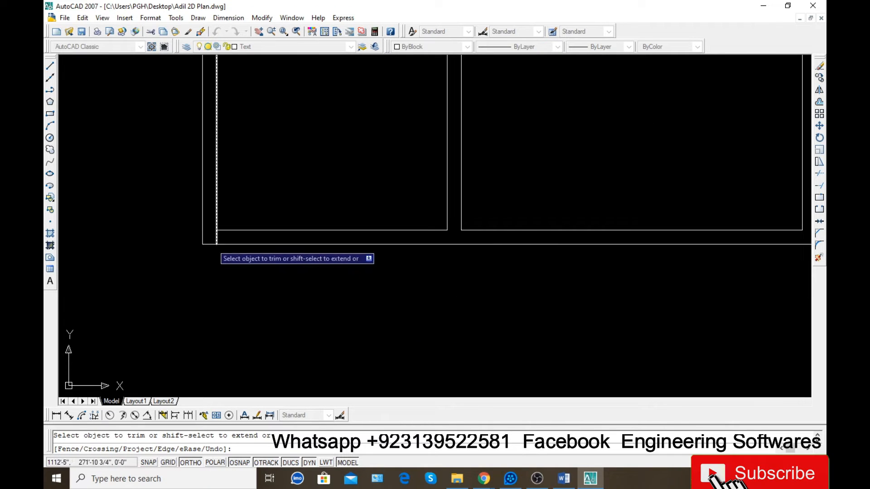
pyautogui.scroll(4, 218, 244)
pyautogui.scroll(-4, 233, 310)
# - Trim the middle wall's junctions with the left outer wall and the lower-left partition, finishing the Trim command
pyautogui.scroll(5, 243, 182)
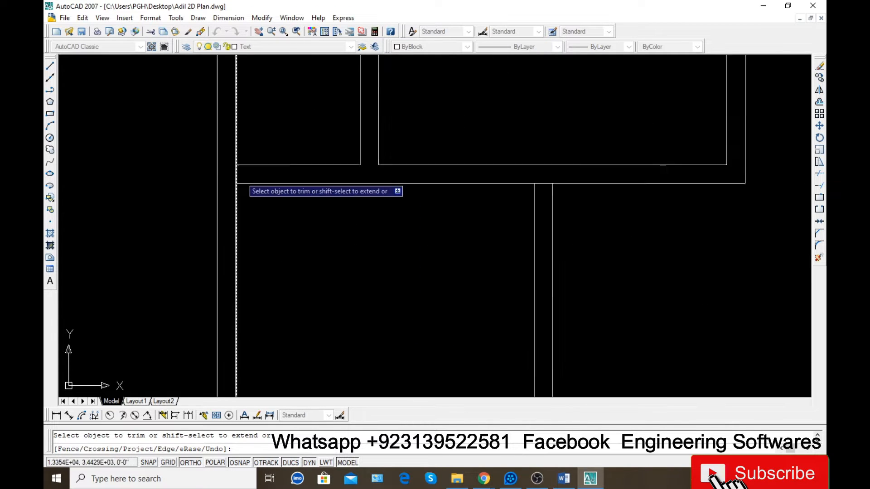
pyautogui.scroll(-6, 256, 236)
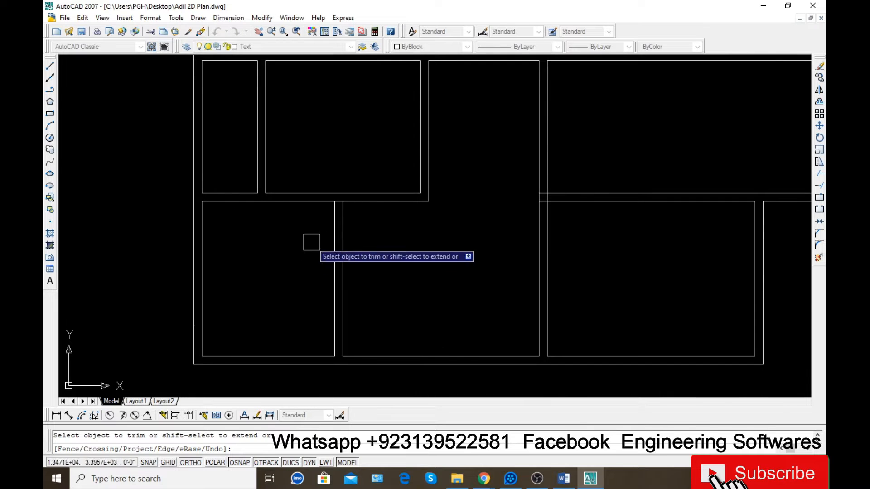
pyautogui.scroll(5, 306, 224)
pyautogui.scroll(2, 306, 223)
pyautogui.scroll(-5, 388, 223)
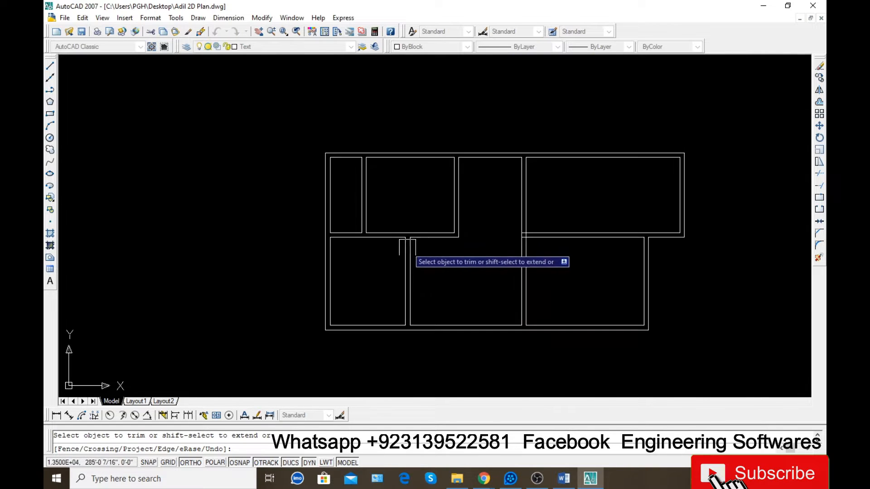
pyautogui.press('Escape')
# - Draw a horizontal line across the narrow upper-left room from its left wall's midpoint to the opposite wall
pyautogui.scroll(3, 347, 203)
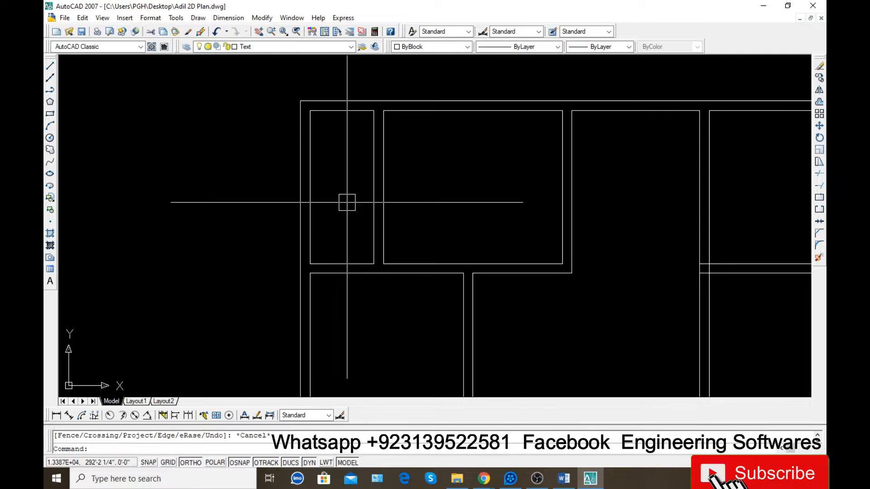
pyautogui.write('l')
pyautogui.press('Return')
pyautogui.click(310, 187)
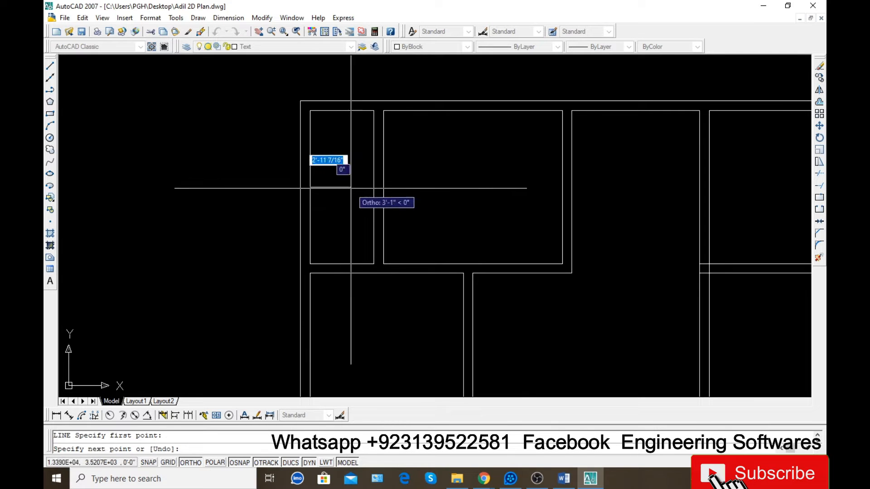
pyautogui.click(374, 188)
pyautogui.press('Escape')
# - Offset the line across the narrow upper-left room upward by 2 inches
pyautogui.scroll(3, 336, 187)
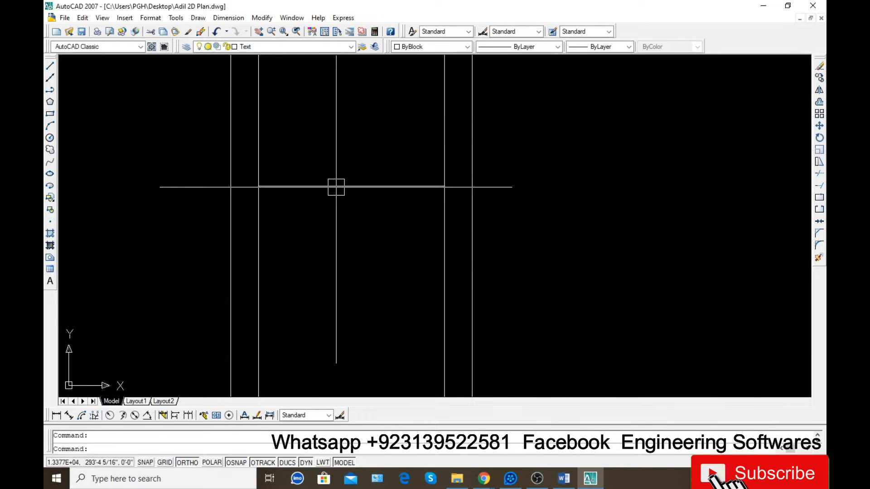
pyautogui.write('o')
pyautogui.press('Return')
pyautogui.write('2')
pyautogui.press('Return')
pyautogui.click(319, 186)
pyautogui.click(326, 154)
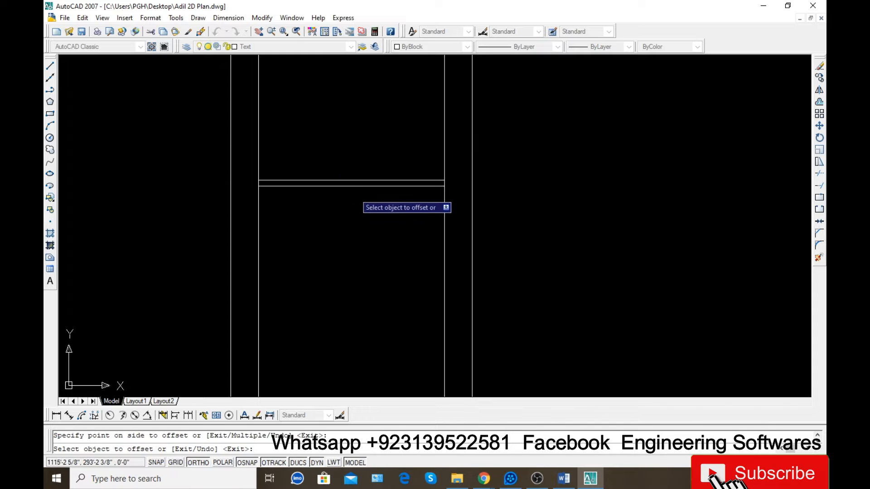
# - Delete the original centre line between the two offset lines across the narrow upper-left room
pyautogui.press('Escape')
pyautogui.scroll(2, 334, 187)
pyautogui.click(339, 191)
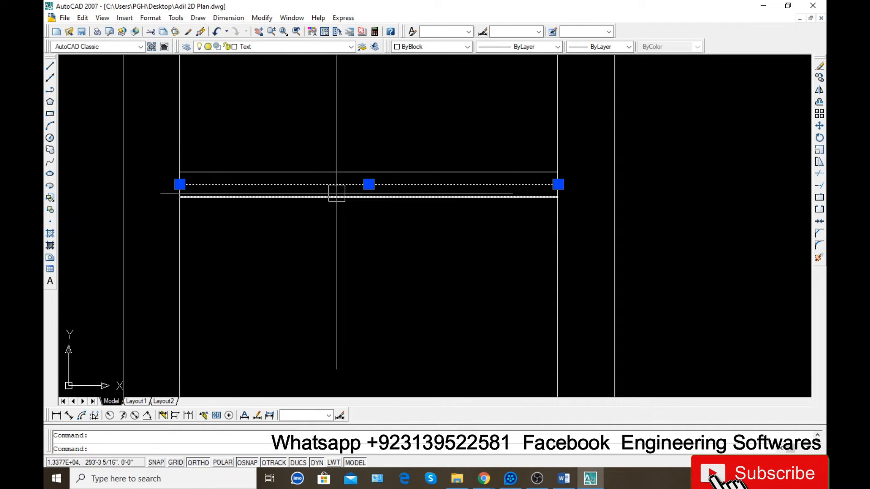
pyautogui.press('Escape')
# - Trim the side wall lines between the two new partition lines in the narrow upper-left room
pyautogui.write('tr')
pyautogui.press('Return')
pyautogui.press('Return')
pyautogui.click(183, 185)
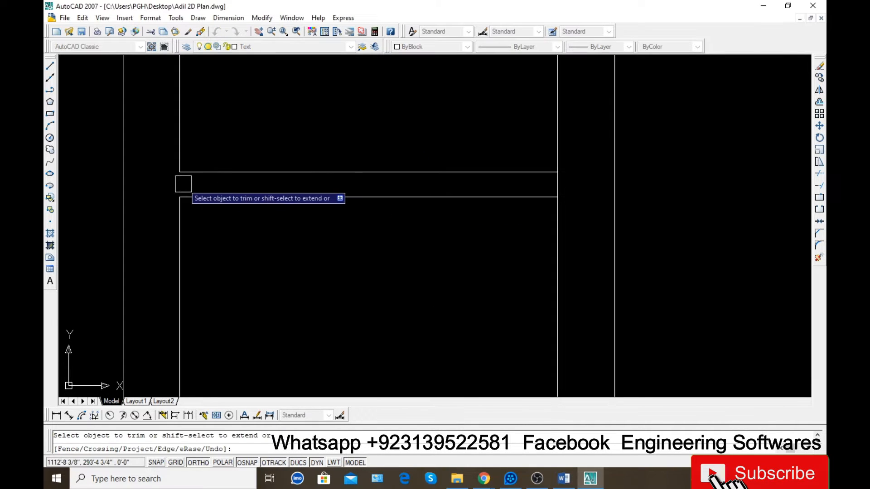
pyautogui.press('Escape')
pyautogui.scroll(-2, 305, 220)
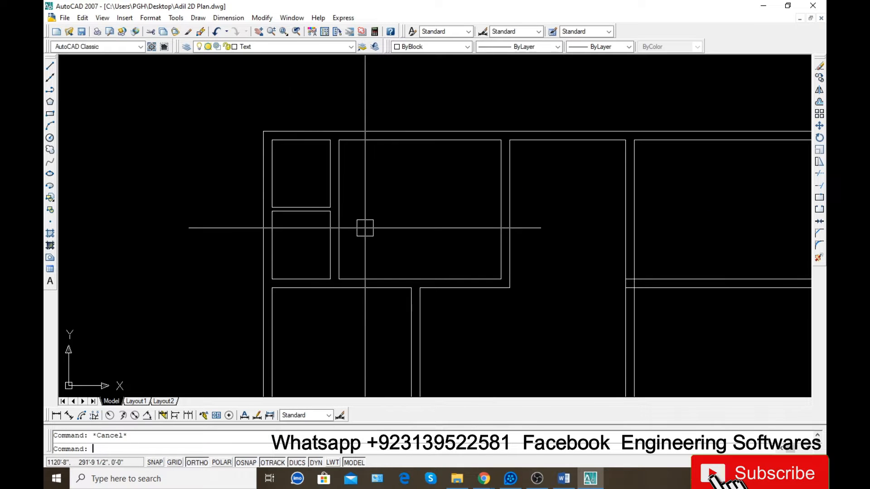
# - Offset the inner top wall line of the upper middle room downward by 8 feet
pyautogui.scroll(-3, 237, 243)
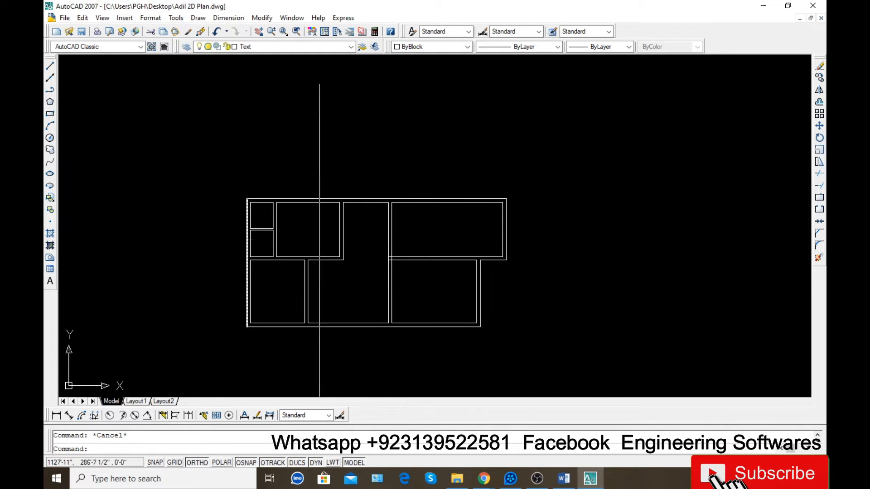
pyautogui.scroll(4, 319, 259)
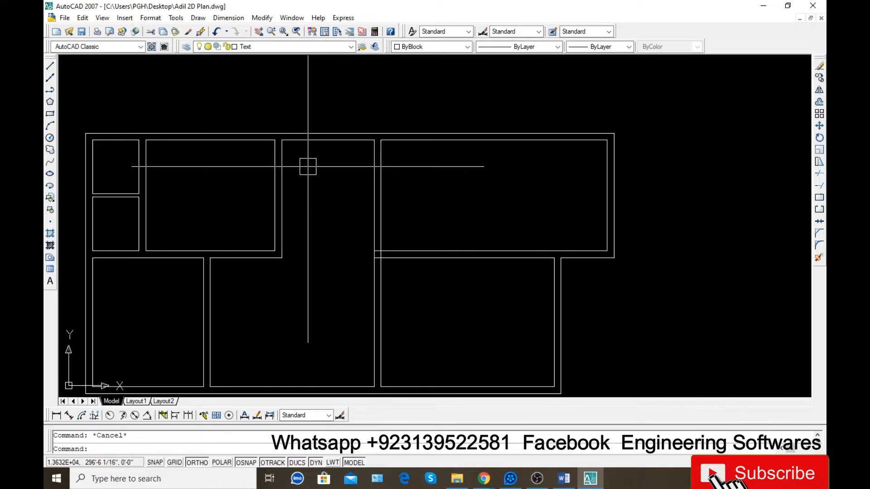
pyautogui.write('o')
pyautogui.press('Return')
pyautogui.write('8')
pyautogui.press('Return')
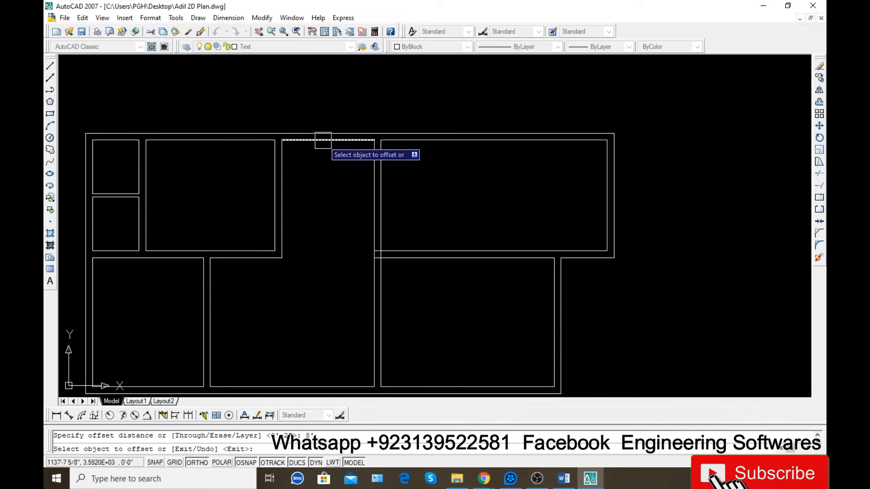
pyautogui.click(323, 140)
pyautogui.click(323, 177)
pyautogui.press('Escape')
# - Offset the new horizontal line in the upper middle room upward by 9 inches
pyautogui.write('o')
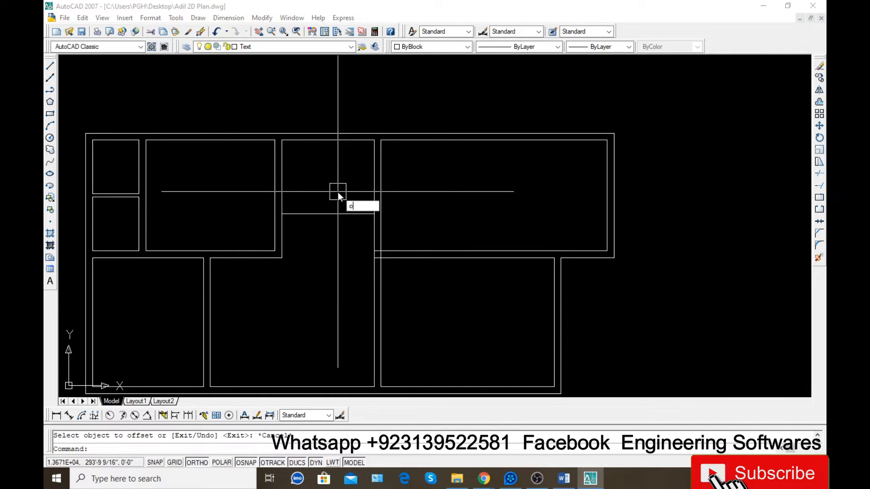
pyautogui.press('Return')
pyautogui.write('9')
pyautogui.press('Return')
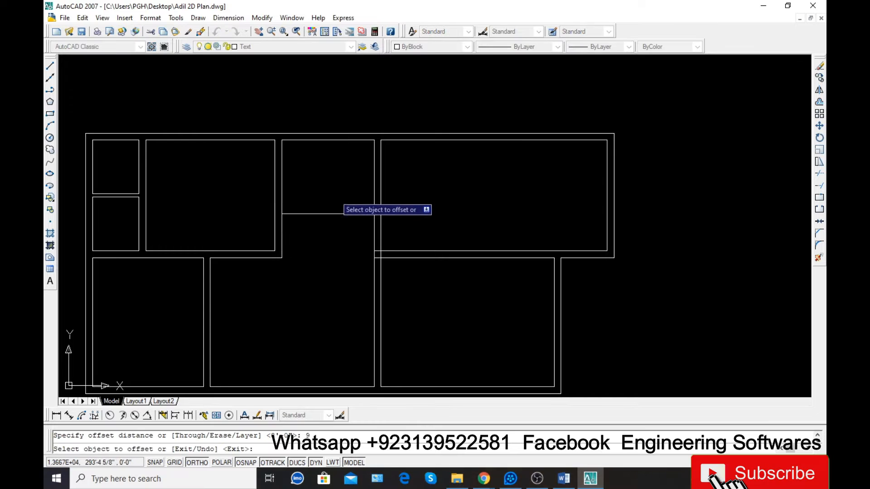
pyautogui.click(331, 214)
pyautogui.click(333, 202)
pyautogui.press('Escape')
# - Extend the lower line of the new partition to the far face of the wall on its right
pyautogui.write('ex')
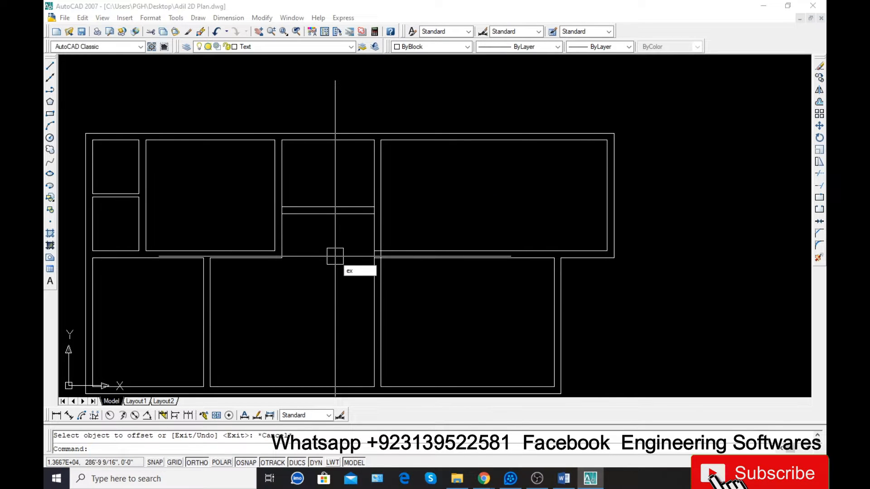
pyautogui.press('Return')
pyautogui.press('Return')
pyautogui.click(365, 213)
pyautogui.press('Escape')
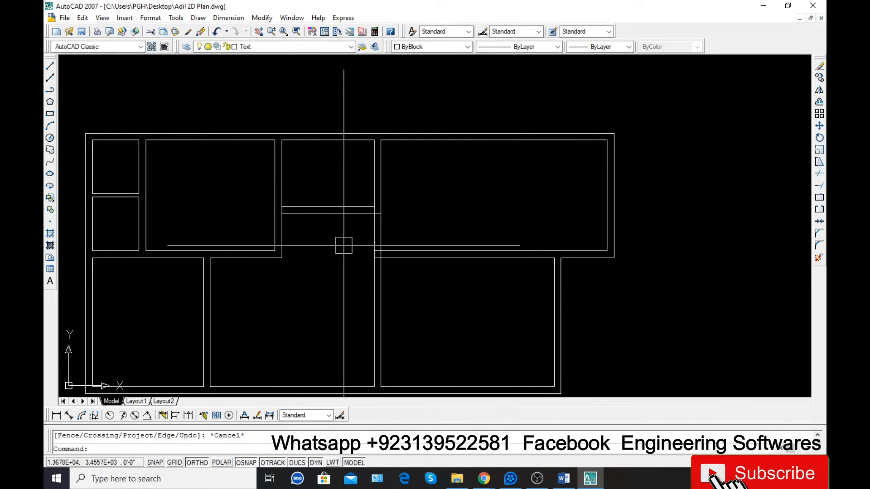
# - Trim away both lines of the right-hand vertical wall between the new partition and the horizontal wall below it
pyautogui.write('tr')
pyautogui.press('Return')
pyautogui.press('Return')
pyautogui.click(394, 231)
pyautogui.click(344, 237)
# - Trim the overlapping lines at the upper-left corner of the lower-right room, below the new opening
pyautogui.scroll(3, 373, 263)
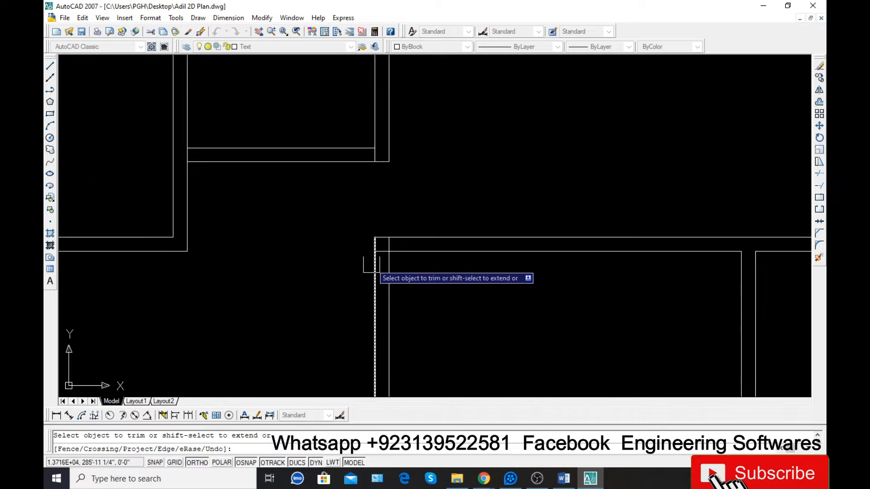
pyautogui.scroll(3, 372, 265)
pyautogui.scroll(-5, 382, 254)
pyautogui.press('Escape')
# - Trim the leftover inner wall segment at the right end of the new partition above the opening
pyautogui.scroll(2, 395, 212)
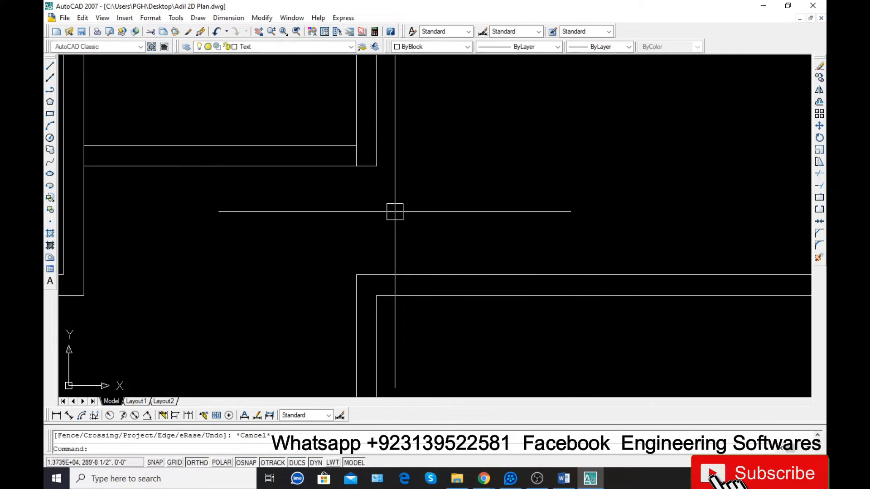
pyautogui.press('Return')
pyautogui.press('Return')
pyautogui.scroll(1, 358, 161)
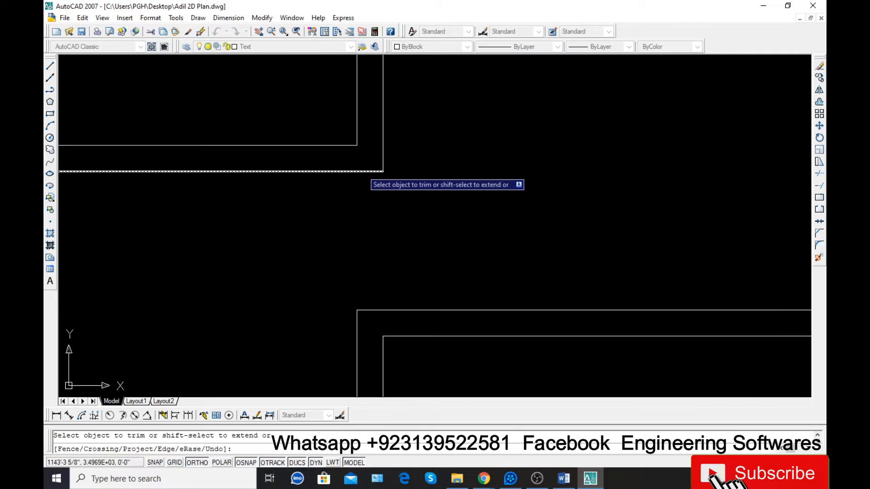
pyautogui.press('Escape')
# - Measure the opening between the new partition and the wall below with an aligned dimension, and delete the dimension
pyautogui.write('da')
pyautogui.press('Return')
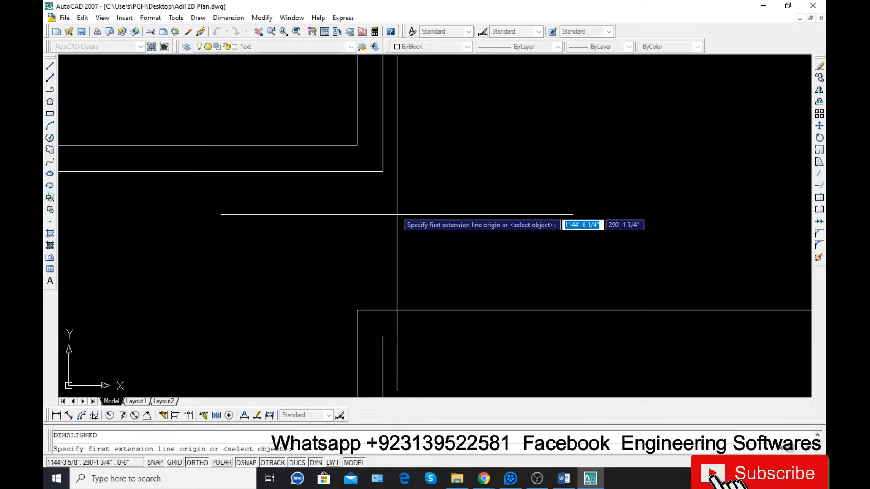
pyautogui.click(382, 172)
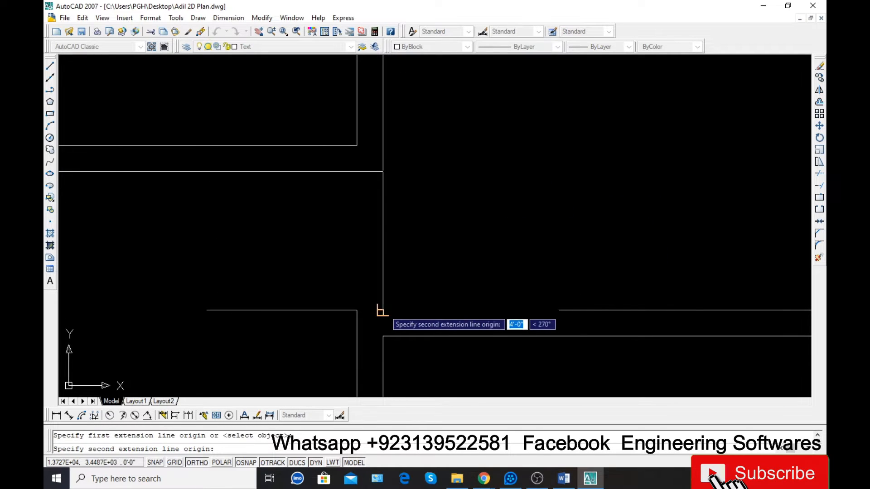
pyautogui.click(384, 310)
pyautogui.click(391, 285)
pyautogui.click(352, 295)
pyautogui.click(332, 266)
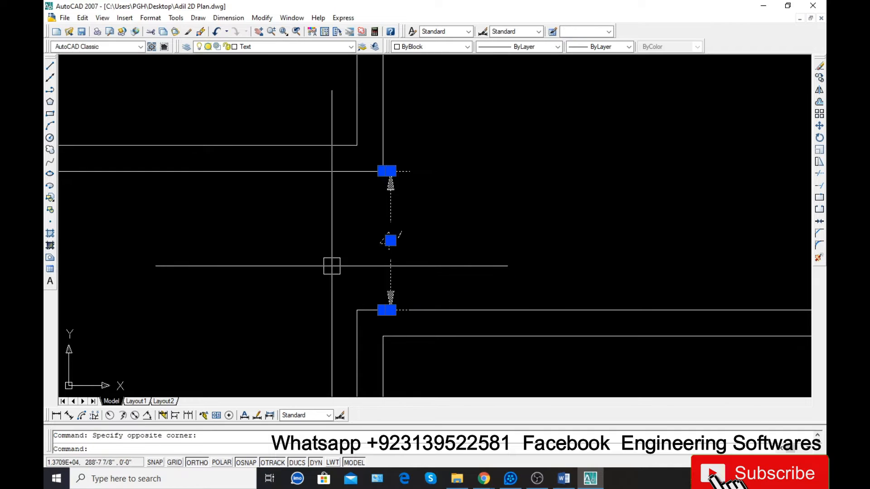
pyautogui.press('Delete')
# - Trim the wall segment between the partition lines where the new partition meets the wall on its left
pyautogui.scroll(-4, 317, 260)
pyautogui.scroll(3, 286, 253)
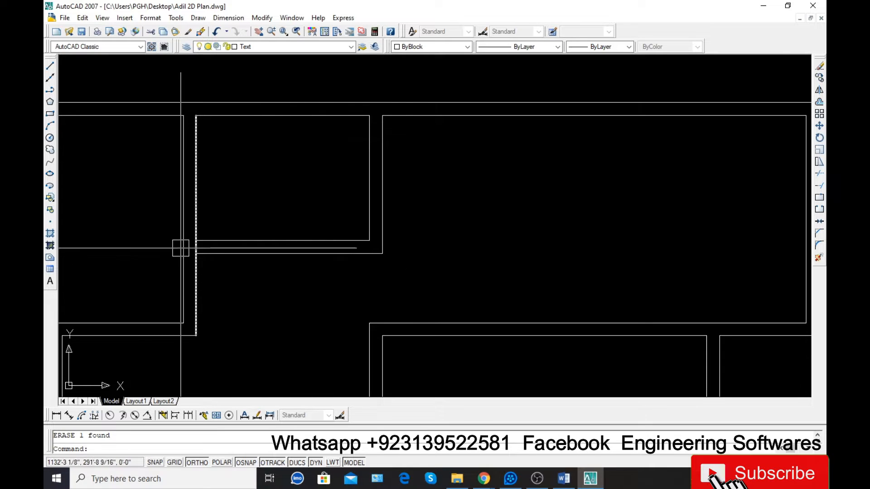
pyautogui.scroll(3, 180, 246)
pyautogui.write('tr')
pyautogui.press('Return')
pyautogui.press('Return')
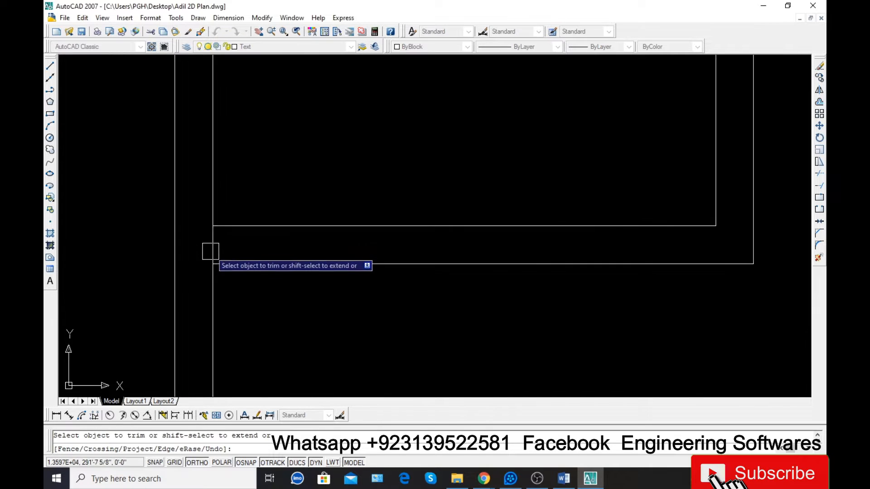
pyautogui.scroll(-3, 240, 262)
pyautogui.press('Escape')
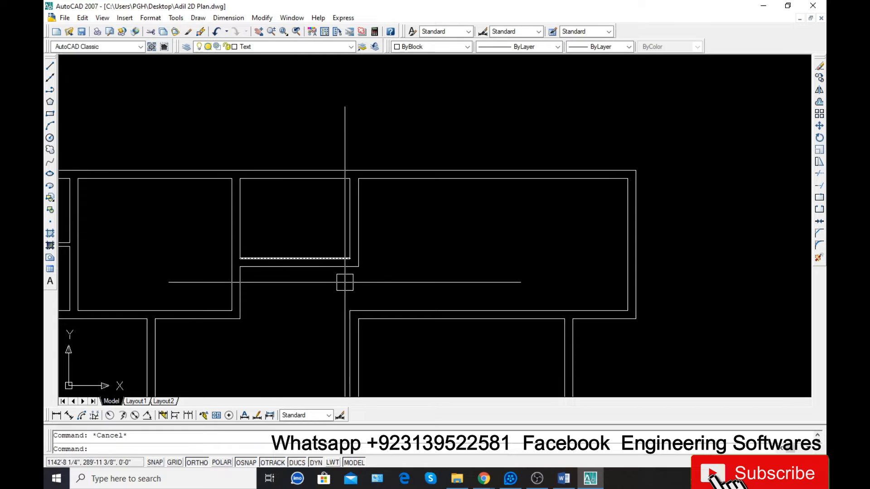
# - Move both horizontal lines of the upper middle room's new partition upward by 9 inches
pyautogui.click(322, 286)
pyautogui.click(285, 250)
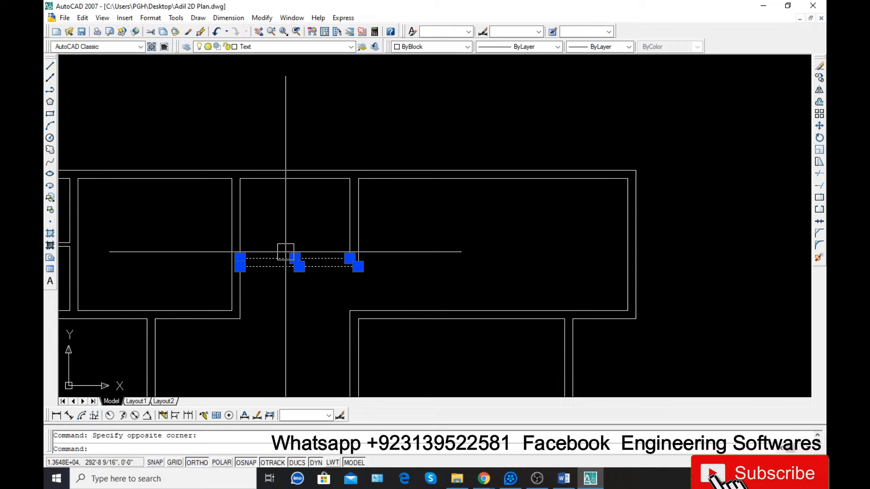
pyautogui.write('m')
pyautogui.press('Return')
pyautogui.click(303, 284)
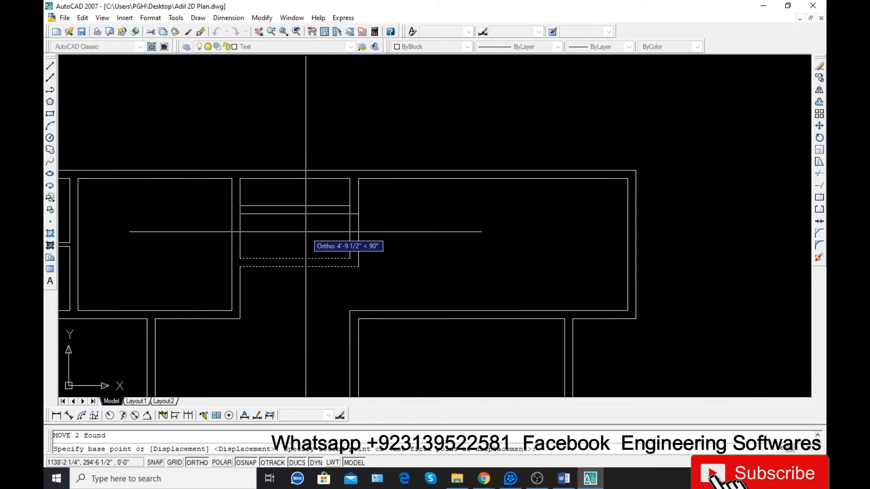
pyautogui.write('9')
pyautogui.press('Return')
# - Trim the excess wall lines at the left junction and right corner of the moved partition
pyautogui.scroll(3, 245, 260)
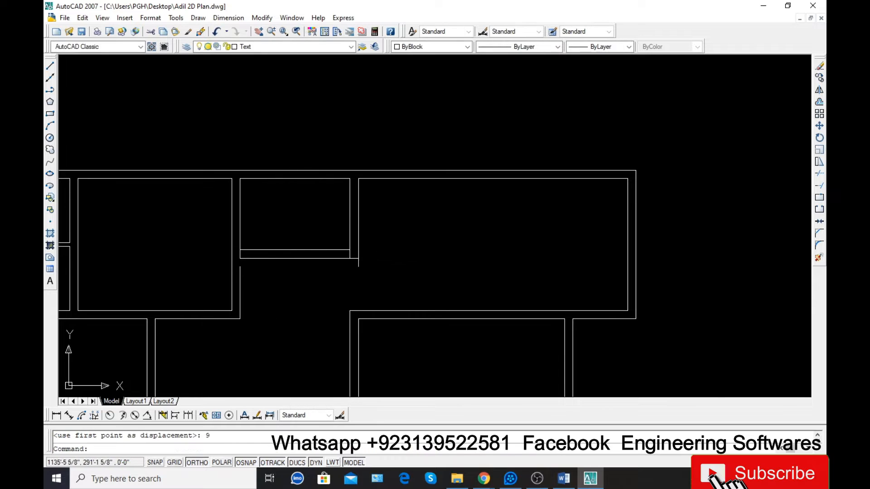
pyautogui.scroll(3, 251, 258)
pyautogui.write('tr')
pyautogui.press('Return')
pyautogui.press('Return')
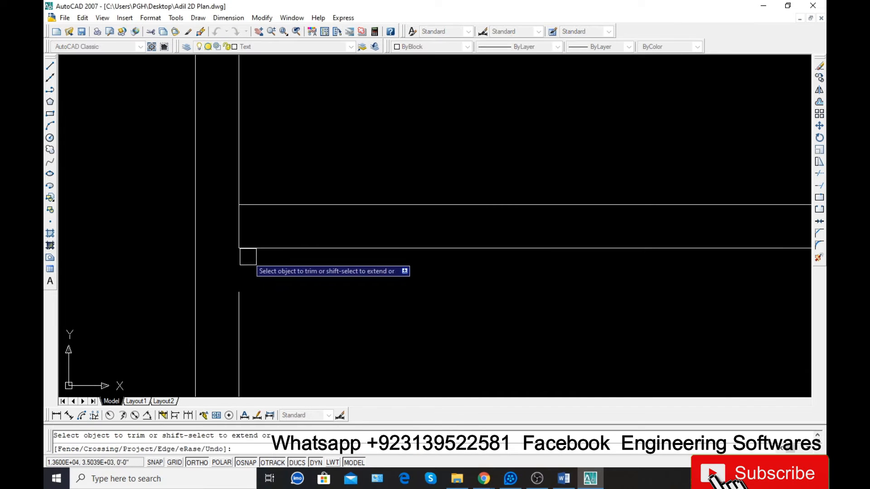
pyautogui.scroll(-2, 220, 236)
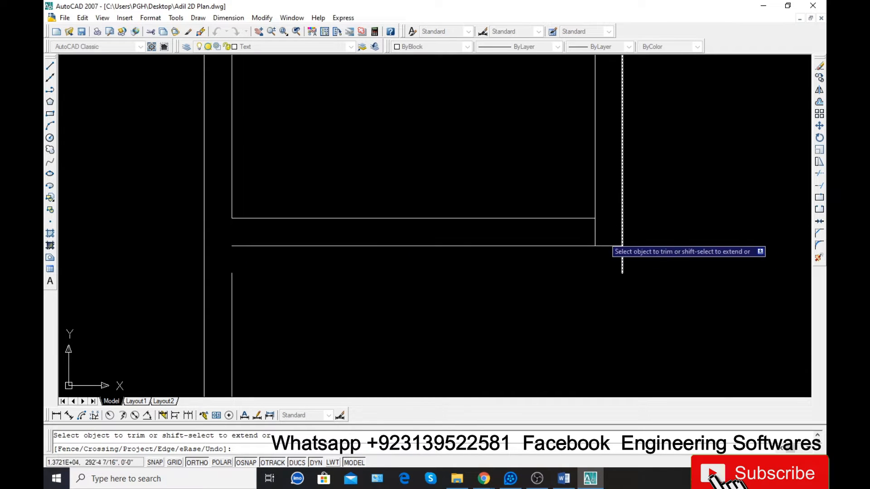
pyautogui.press('Escape')
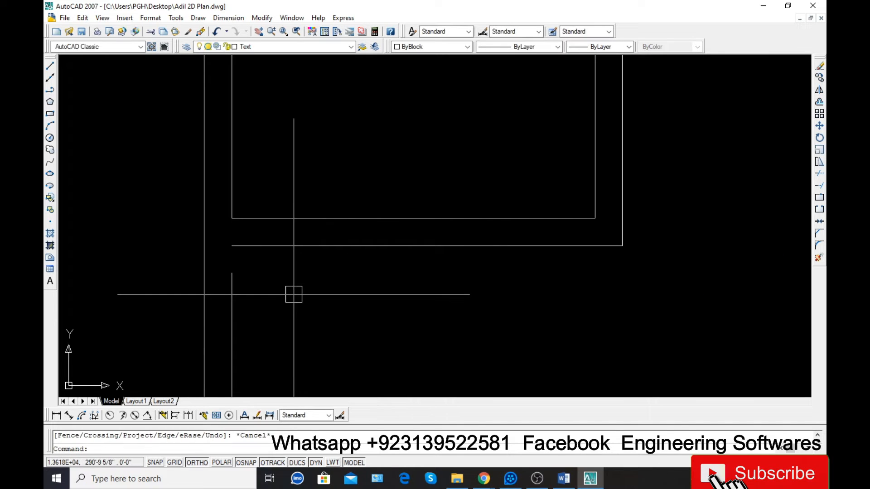
# - Extend the left wall line below the moved partition up to the partition's lower line
pyautogui.write('ex')
pyautogui.press('Return')
pyautogui.press('Return')
pyautogui.press('Escape')
pyautogui.scroll(-5, 281, 272)
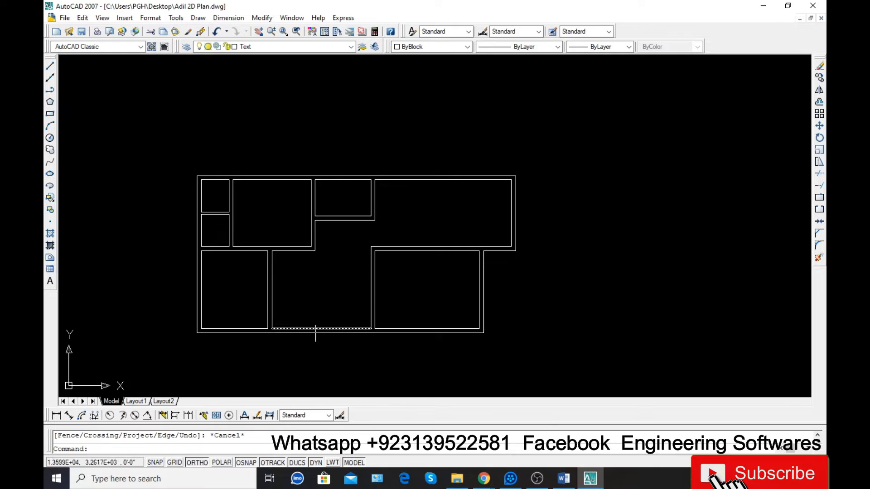
# - Draw a short horizontal line across the top end of the wall between the narrow upper-left room and its neighbour
pyautogui.scroll(2, 242, 345)
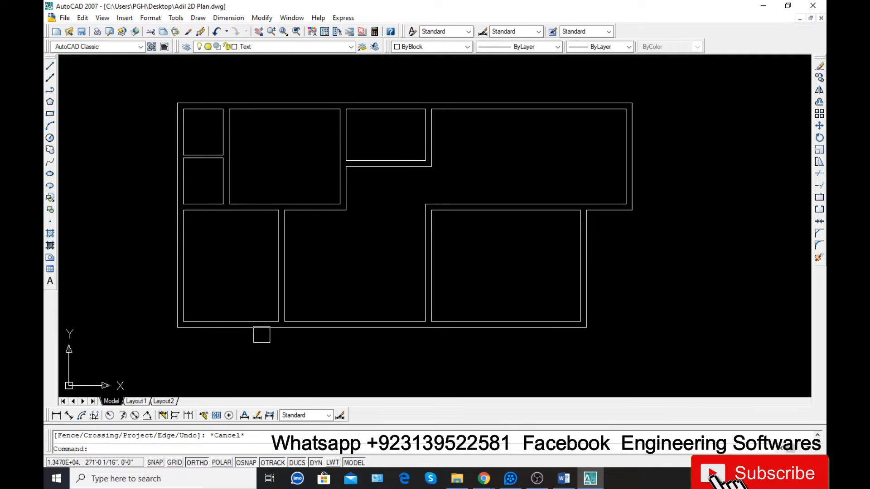
pyautogui.press('Escape')
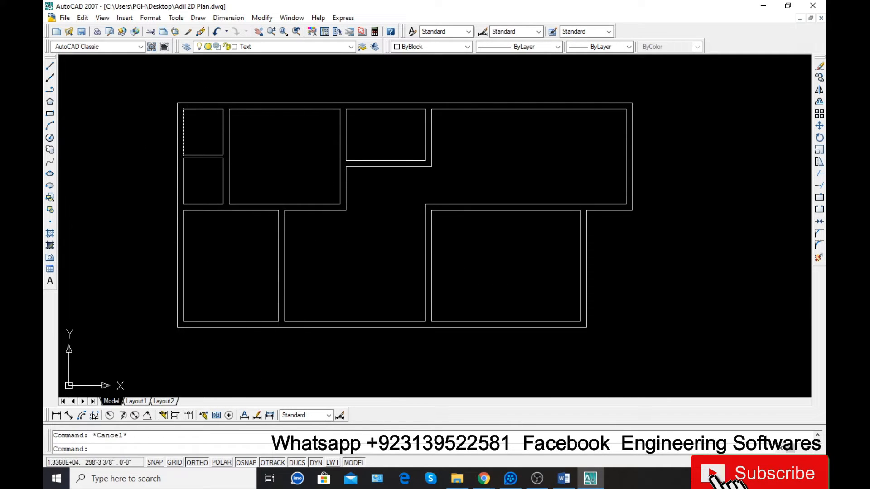
pyautogui.scroll(3, 184, 131)
pyautogui.write('l')
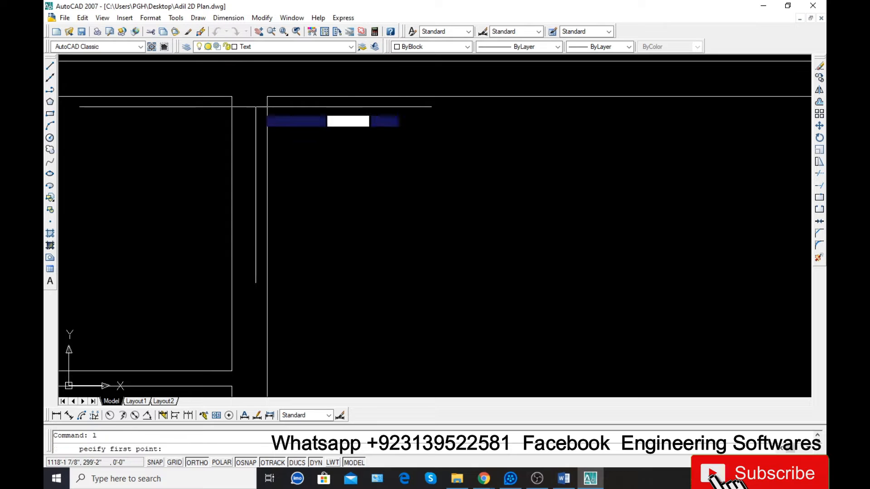
pyautogui.press('Return')
pyautogui.click(267, 96)
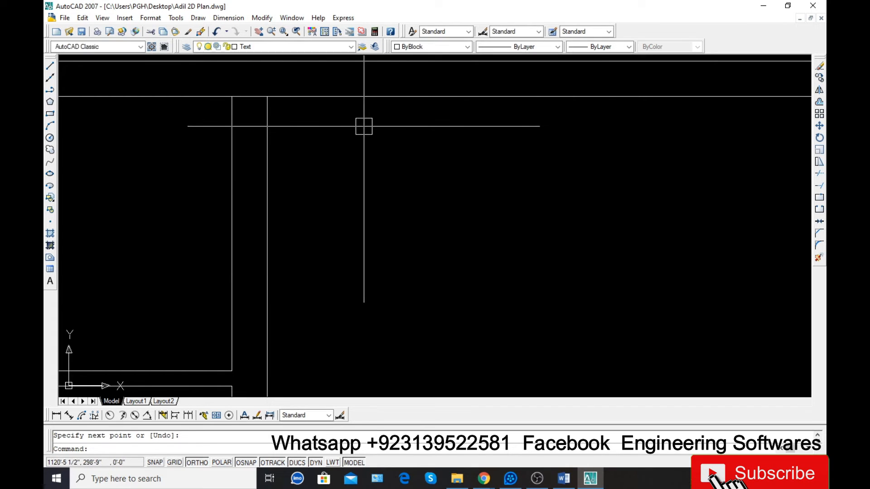
# - Offset the short line across the wall downward by 4.5 inches and erase the original line
pyautogui.write('o')
pyautogui.press('Return')
pyautogui.write('4.5')
pyautogui.press('Return')
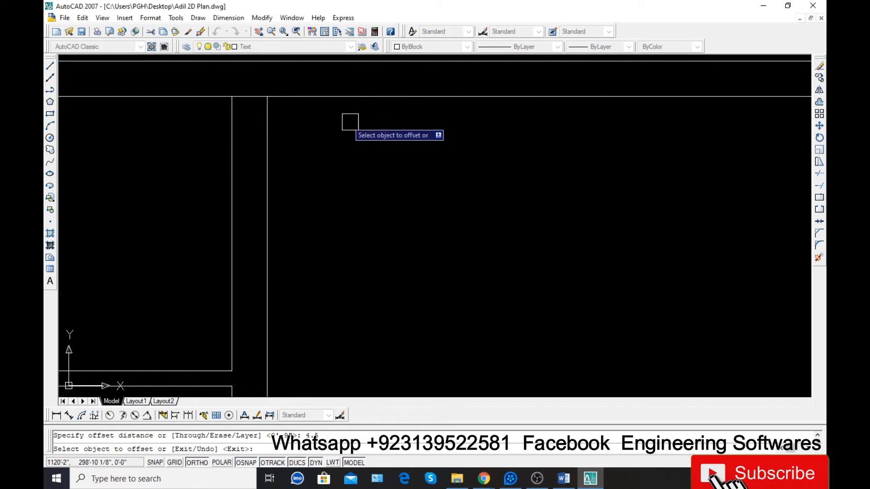
pyautogui.click(241, 97)
pyautogui.click(268, 154)
pyautogui.press('Escape')
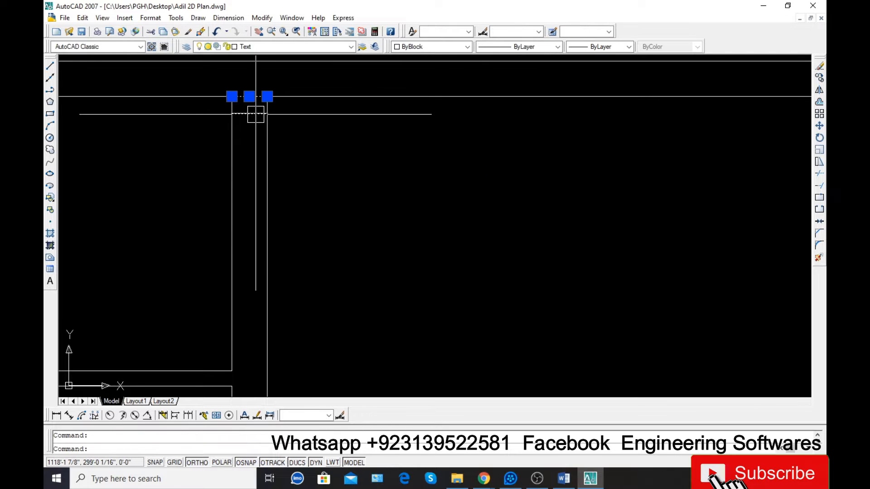
pyautogui.write('e')
pyautogui.press('Return')
pyautogui.write('tr')
pyautogui.press('Return')
pyautogui.press('Return')
pyautogui.press('Escape')
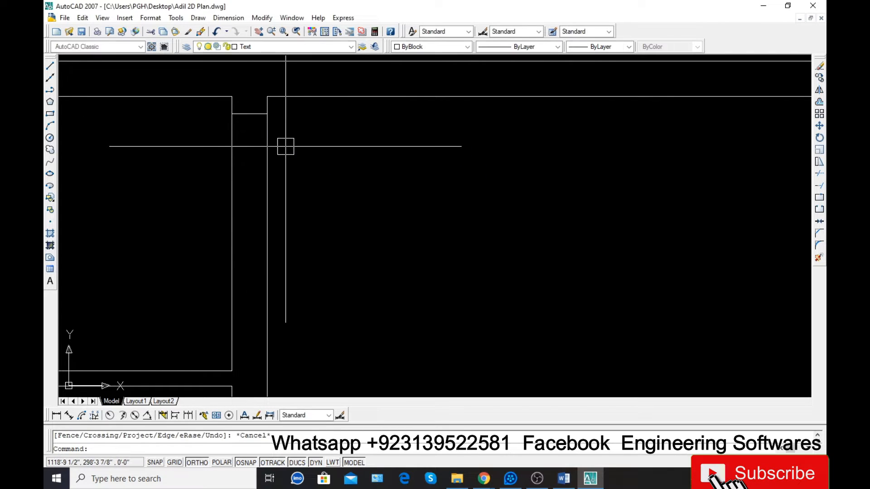
# - Try to offset the short line across the wall downward by 30 inches
pyautogui.write('o')
pyautogui.press('Return')
pyautogui.write('30')
pyautogui.press('Return')
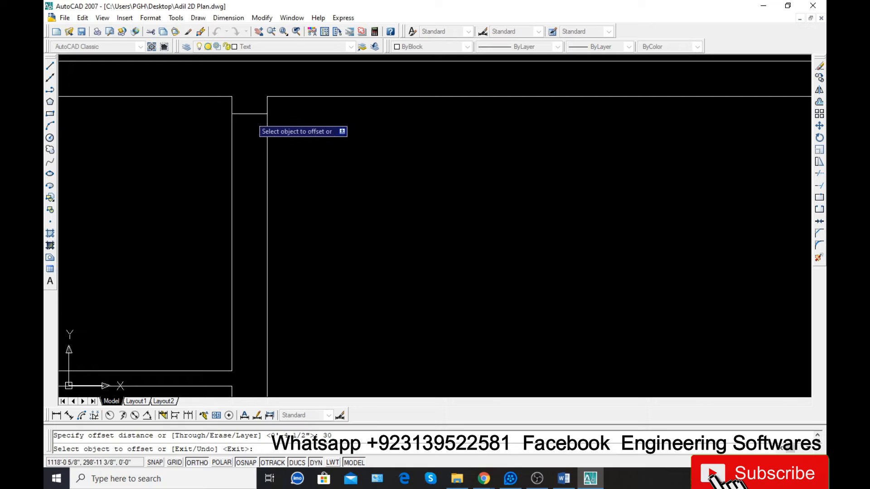
pyautogui.click(250, 114)
pyautogui.press('Escape')
pyautogui.click(248, 149)
pyautogui.press('Escape')
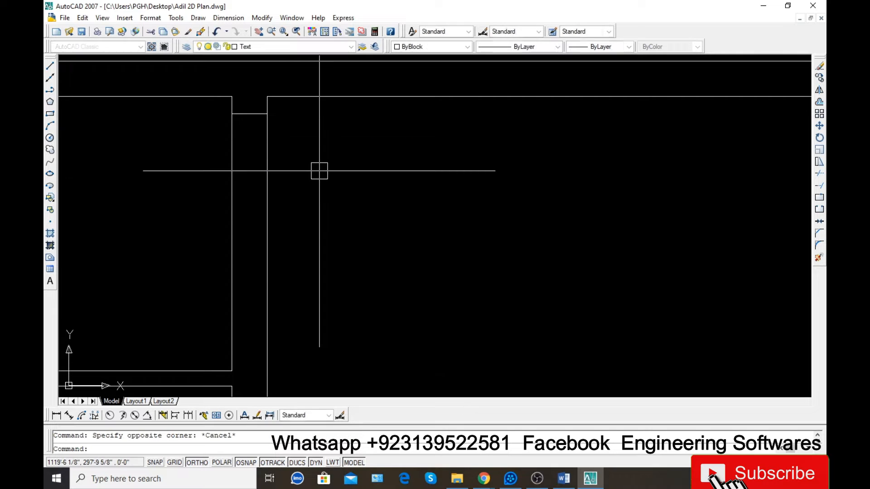
# - Offset the short line across the wall beside the narrow upper-left room downward by 30 inches
pyautogui.write('o')
pyautogui.press('Return')
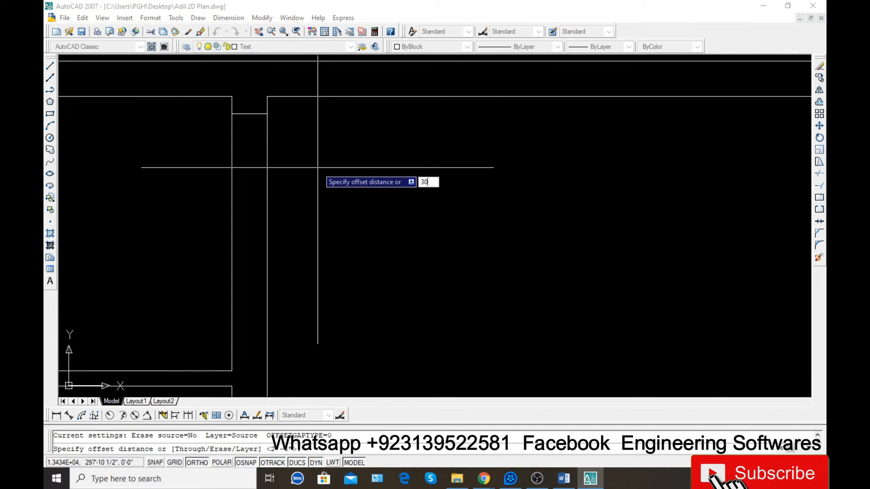
pyautogui.write('30')
pyautogui.press('Return')
pyautogui.click(251, 114)
pyautogui.click(286, 179)
pyautogui.press('Escape')
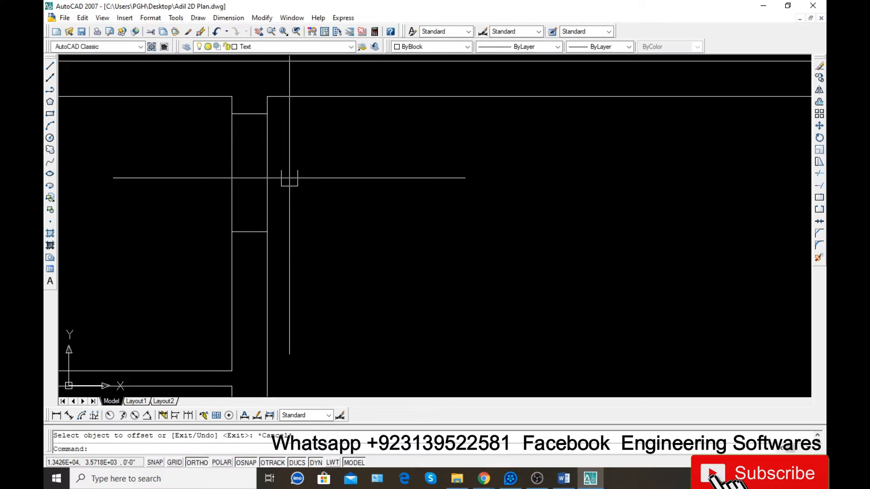
# - Trim both wall lines between the two short cross lines to open the doorway of the narrow upper-left room
pyautogui.write('tr')
pyautogui.press('Return')
pyautogui.press('Return')
pyautogui.click(322, 171)
pyautogui.click(208, 169)
pyautogui.scroll(-2, 259, 161)
pyautogui.click(307, 160)
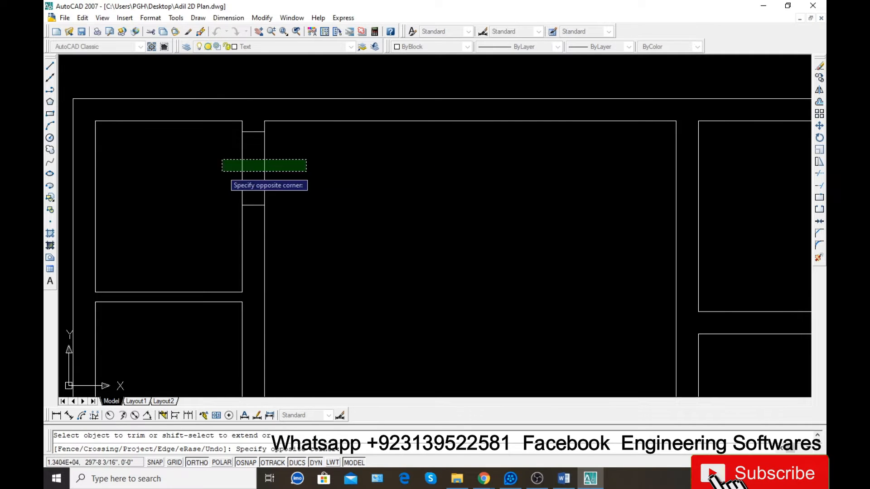
pyautogui.scroll(-3, 222, 171)
pyautogui.scroll(5, 243, 160)
pyautogui.press('Escape')
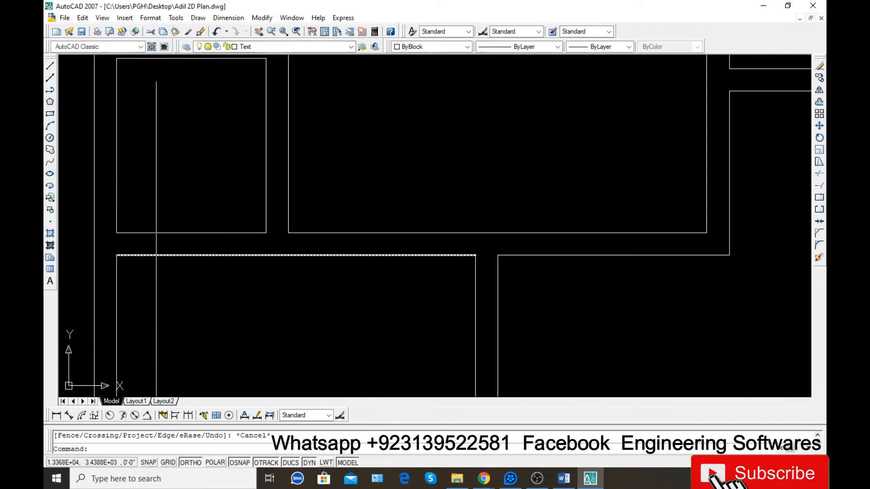
# - Draw a short vertical line across the left end of the wall below the lower narrow room
pyautogui.write('l')
pyautogui.press('Return')
pyautogui.click(117, 255)
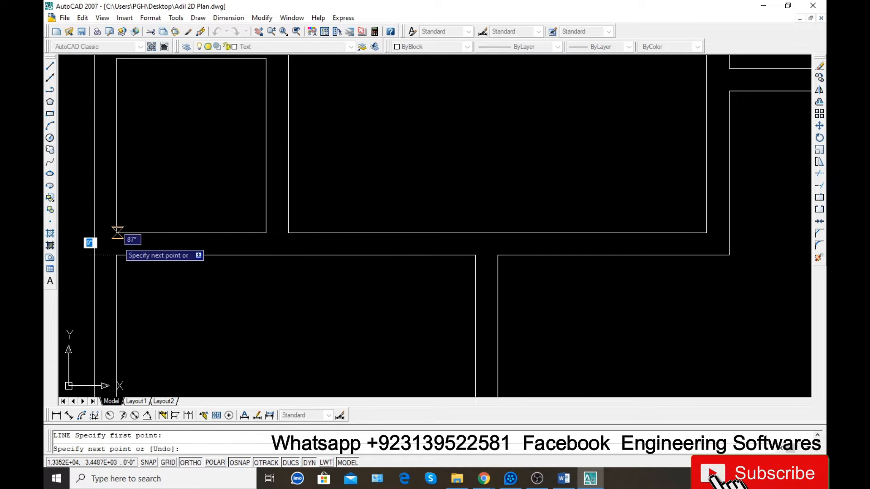
pyautogui.hotkey('ctrl', 'z')
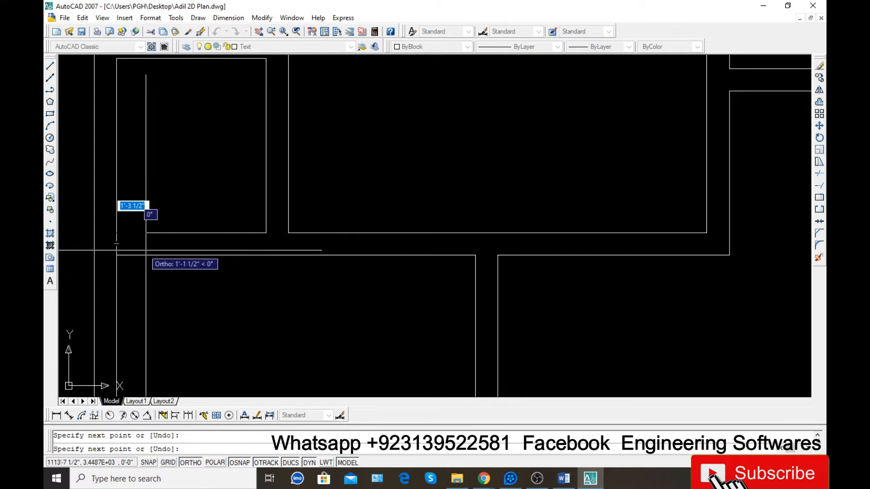
pyautogui.press('Return')
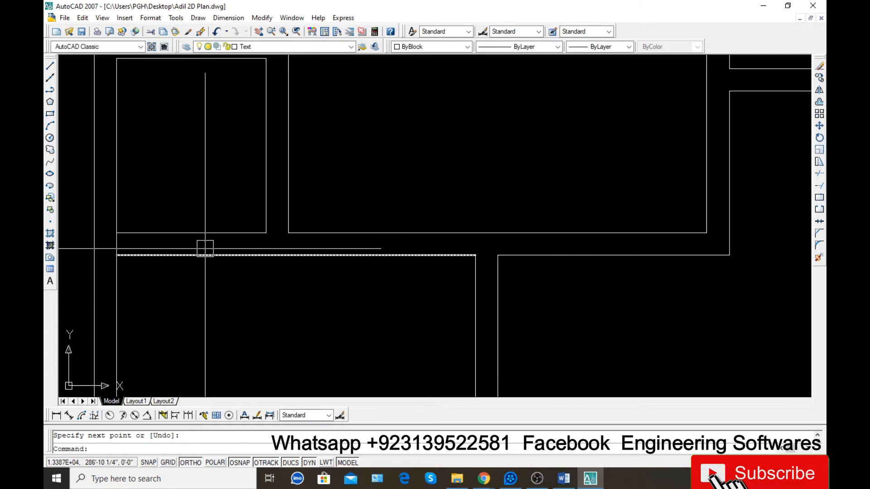
# - Offset the short vertical line to the right by 4.5 inches and erase the original line
pyautogui.write('o')
pyautogui.press('Return')
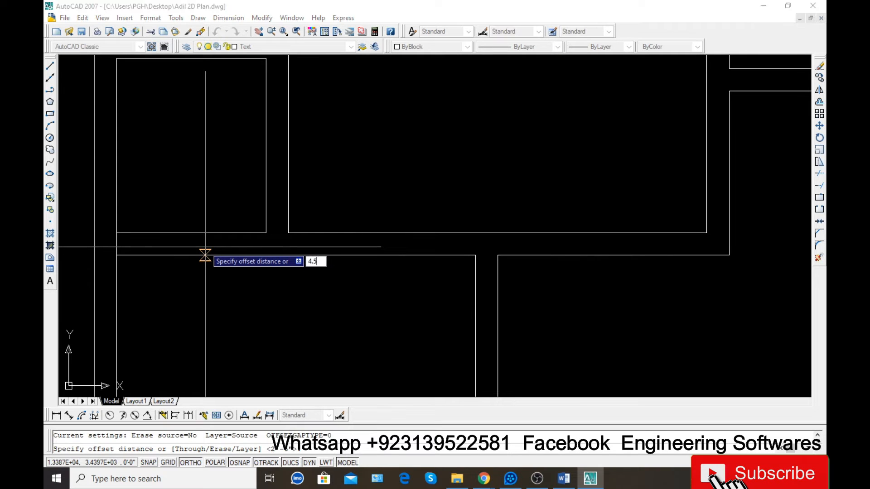
pyautogui.press('Return')
pyautogui.click(123, 245)
pyautogui.click(203, 255)
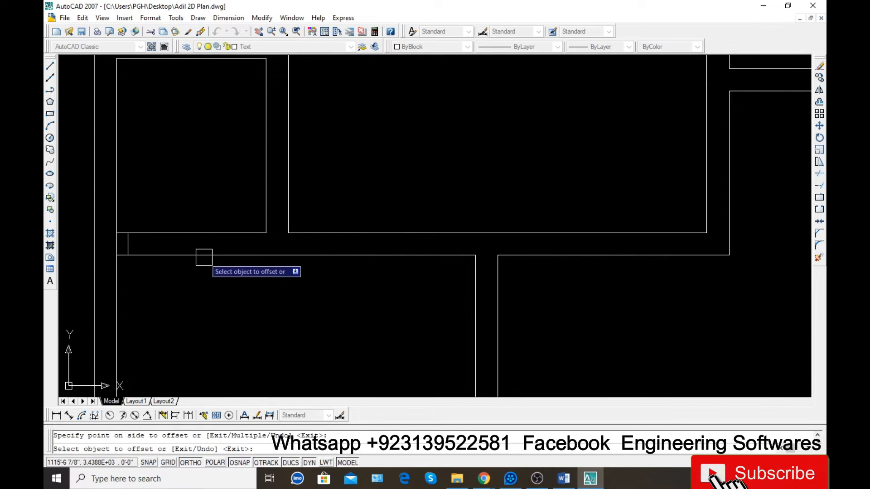
pyautogui.press('Return')
pyautogui.click(123, 249)
pyautogui.write('e')
pyautogui.press('Return')
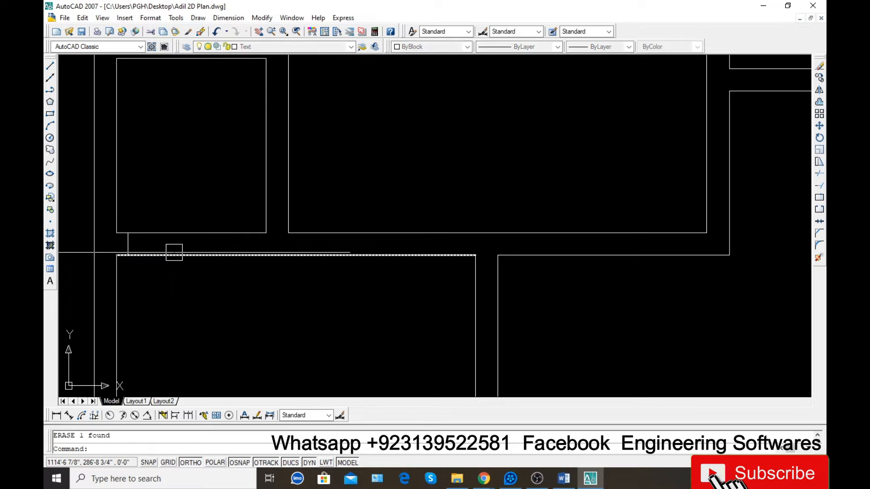
# - Offset the remaining short vertical line to the right by 30 inches along the wall below the lower narrow room
pyautogui.write('o')
pyautogui.press('Return')
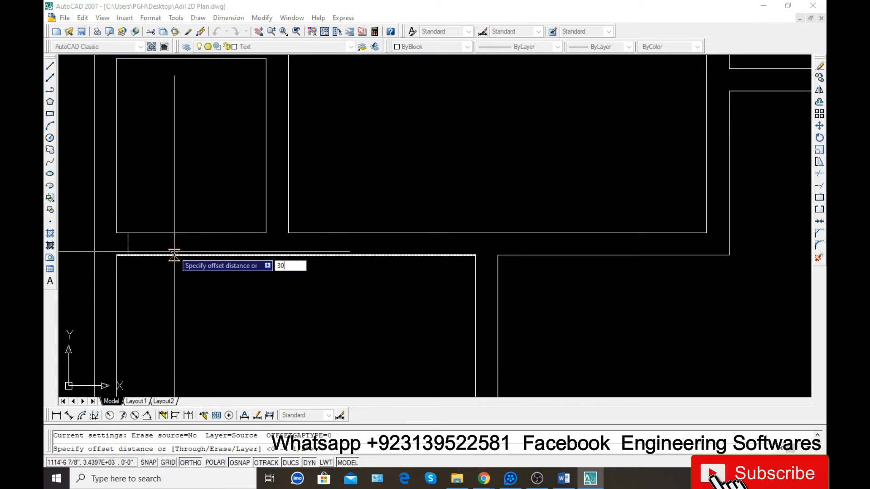
pyautogui.write('30')
pyautogui.press('Return')
pyautogui.click(127, 244)
pyautogui.click(161, 252)
pyautogui.press('Escape')
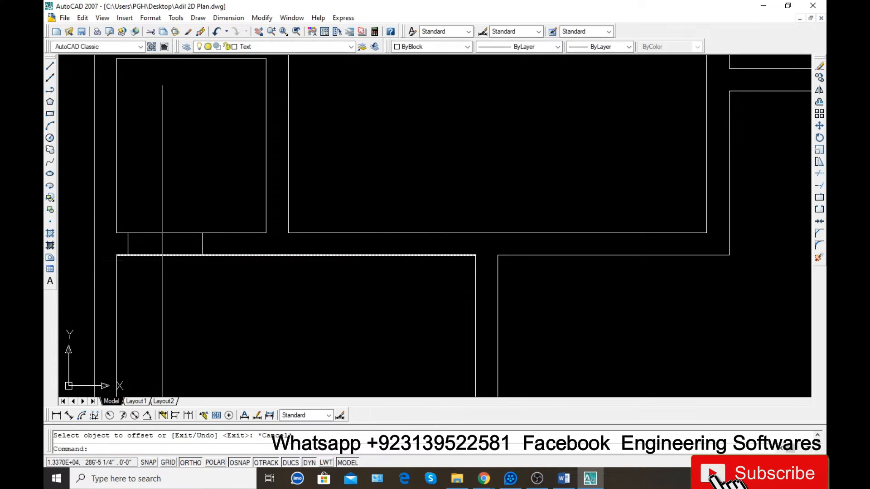
# - Trim the wall lines between the two short vertical lines to open the doorway below the lower narrow room
pyautogui.write('tr')
pyautogui.press('Return')
pyautogui.press('Return')
pyautogui.scroll(-2, 107, 248)
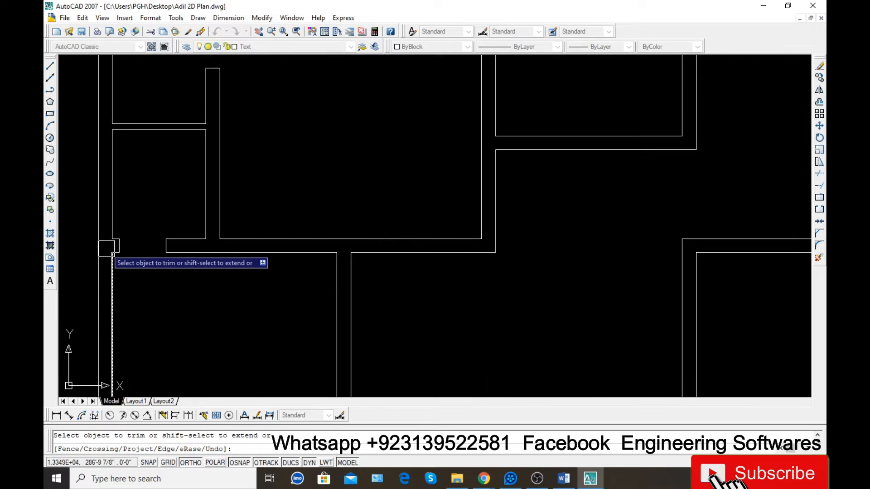
pyautogui.scroll(-1, 181, 269)
pyautogui.press('Escape')
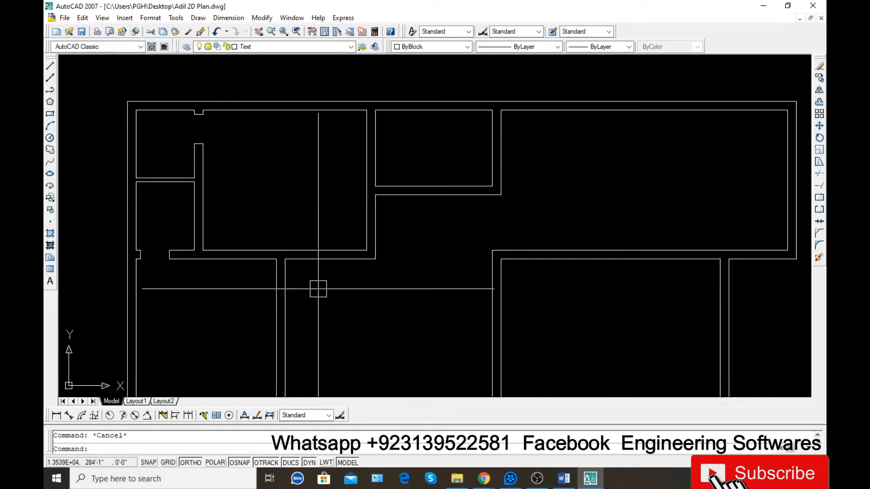
# - Draw a vertical line downward across the wall from the lower-right inner corner of the upper bedroom next to the narrow rooms
pyautogui.scroll(2, 285, 281)
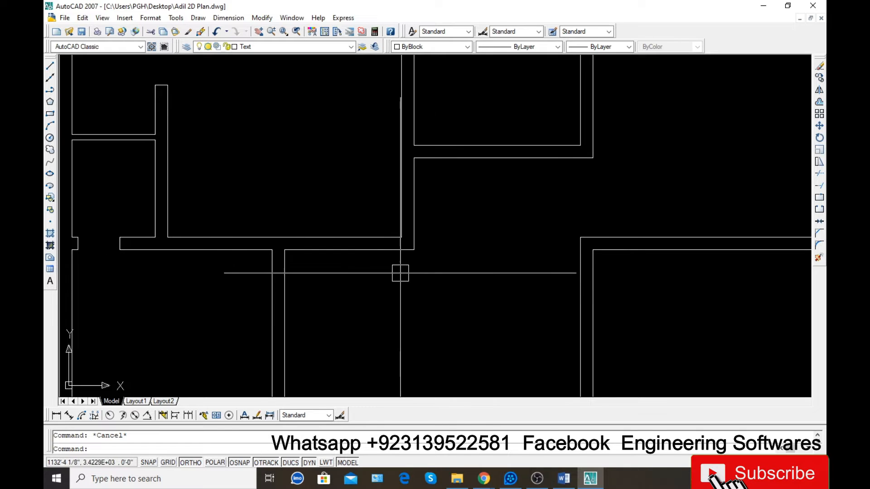
pyautogui.scroll(2, 312, 257)
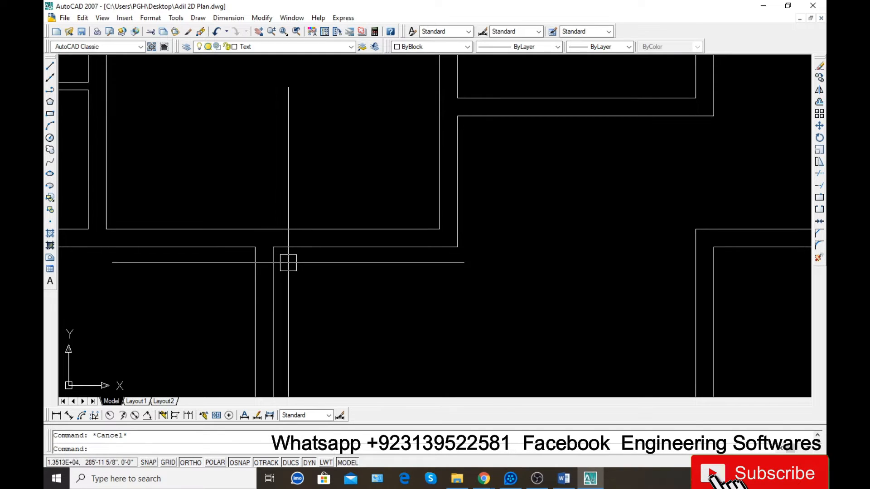
pyautogui.write('l')
pyautogui.press('Return')
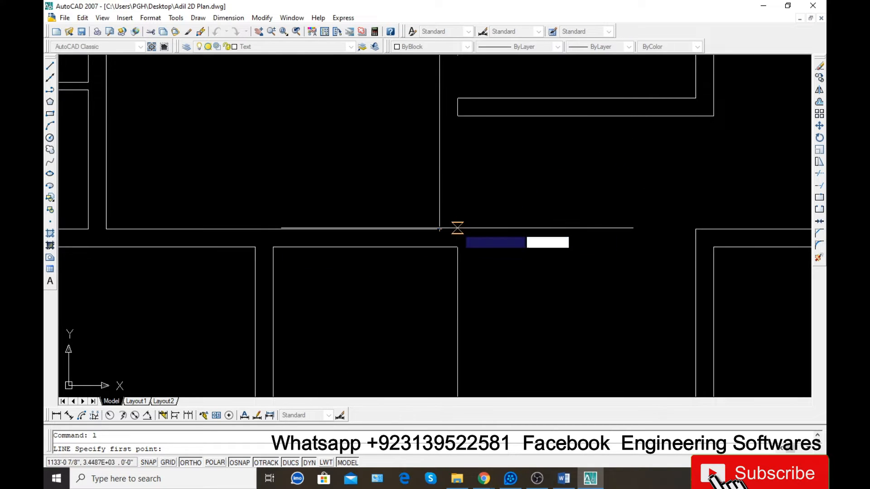
pyautogui.click(439, 229)
pyautogui.click(440, 308)
pyautogui.press('Return')
# - Draw a short horizontal line across the top end of the vertical partition between the two lower-left rooms
pyautogui.press('Return')
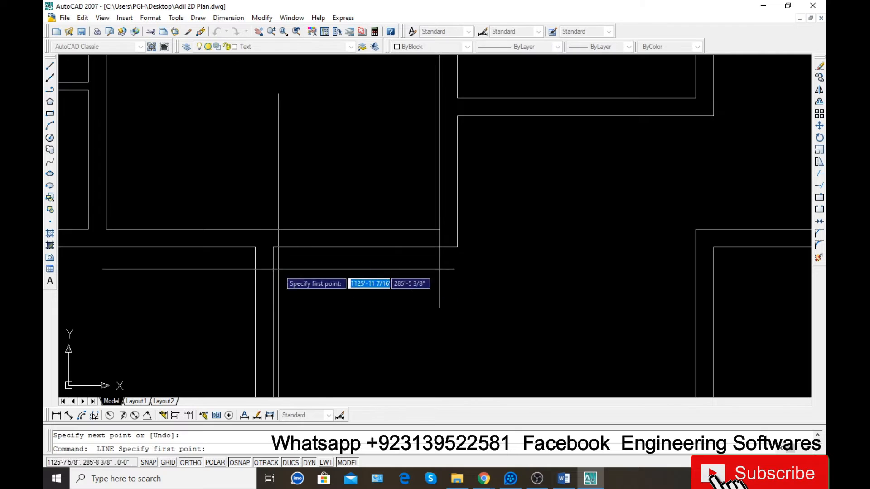
pyautogui.click(255, 247)
pyautogui.click(273, 247)
pyautogui.press('Return')
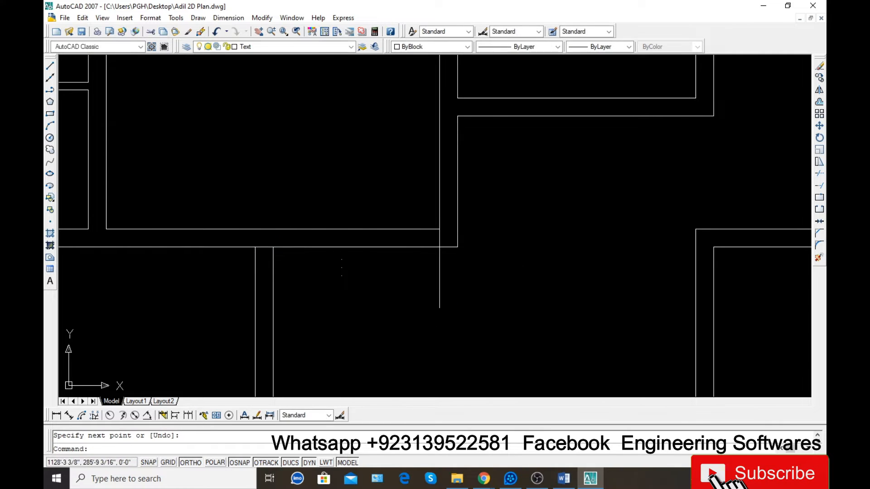
# - Offset the short horizontal line downward and the vertical line to the left by 9 inches, and erase both originals
pyautogui.write('o')
pyautogui.press('Return')
pyautogui.write('9')
pyautogui.press('Return')
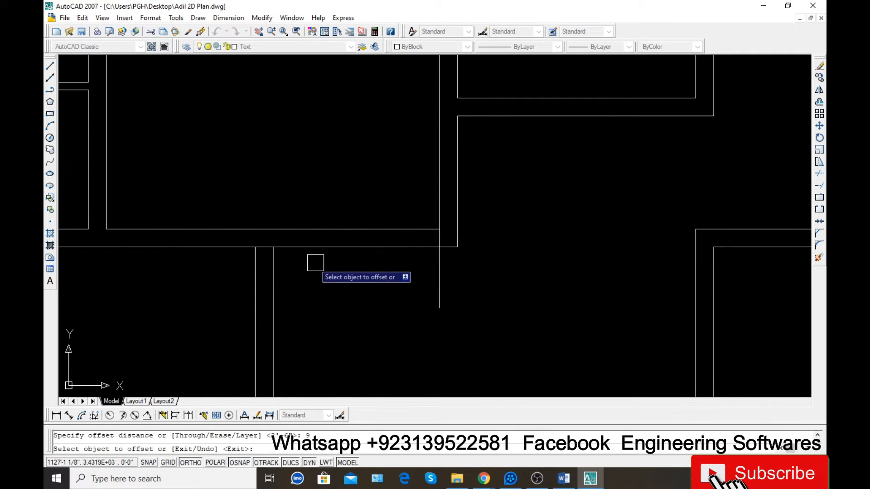
pyautogui.click(267, 247)
pyautogui.click(265, 290)
pyautogui.click(439, 269)
pyautogui.click(398, 274)
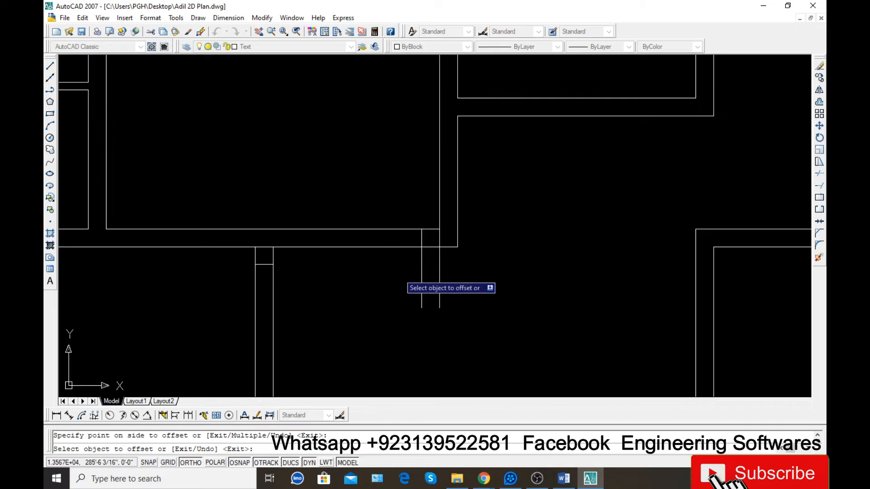
pyautogui.press('Return')
pyautogui.click(439, 271)
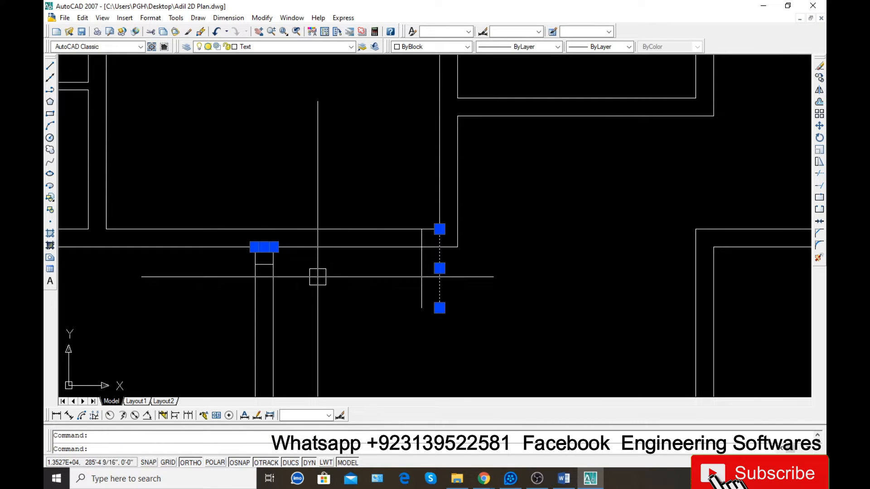
pyautogui.press('Return')
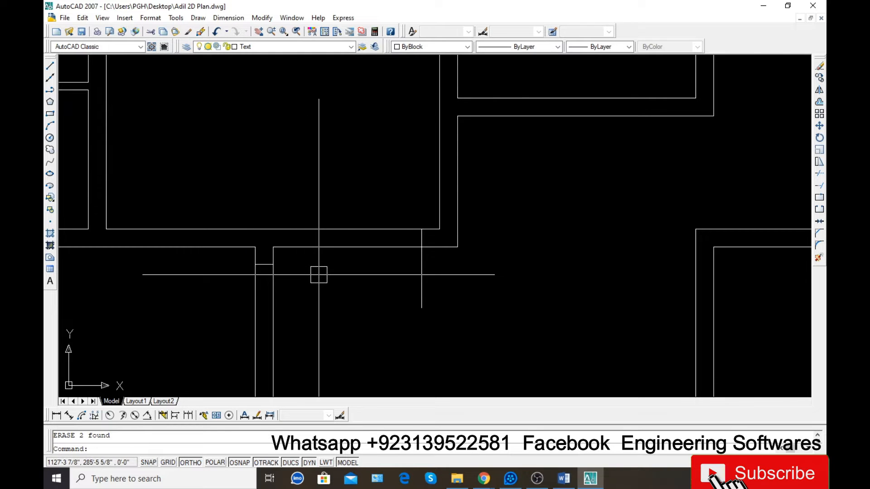
# - Offset the vertical line to the left and the partition's short horizontal line downward by 3.5 feet
pyautogui.write('o')
pyautogui.press('Return')
pyautogui.write('3.')
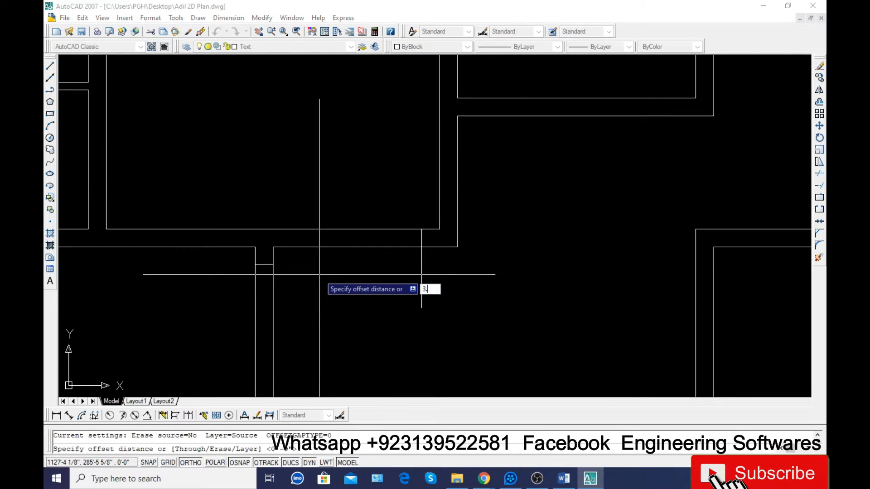
pyautogui.write("5'")
pyautogui.press('Return')
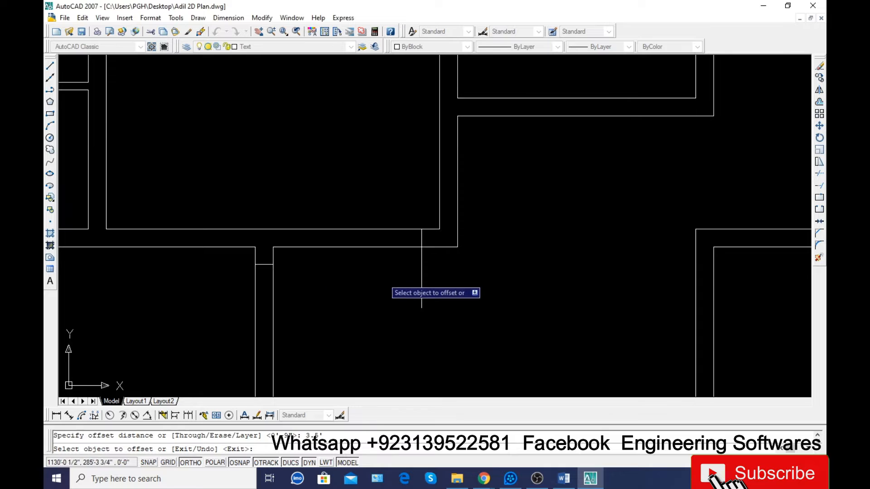
pyautogui.click(419, 270)
pyautogui.click(369, 269)
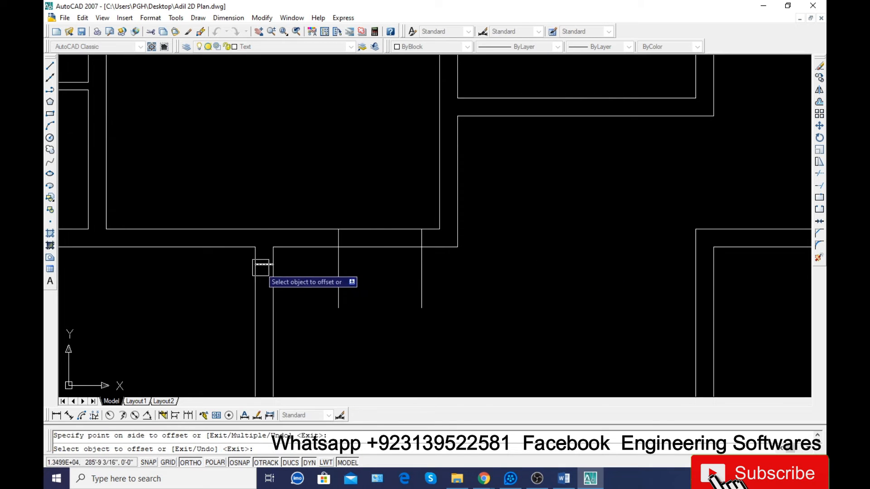
pyautogui.press('Escape')
# - Trim the partition and wall lines between the cross lines to open both doorways, and trim the cross lines' excess below the wall
pyautogui.write('tr')
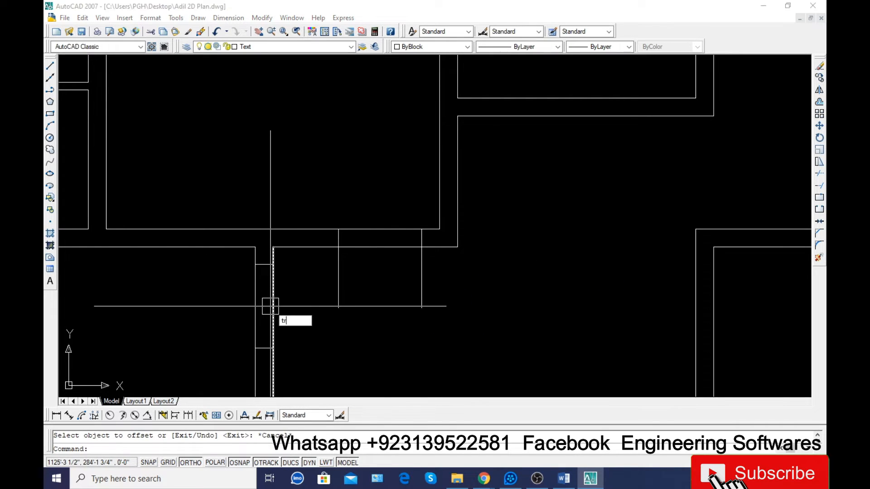
pyautogui.press('Return')
pyautogui.press('Return')
pyautogui.click(303, 297)
pyautogui.click(207, 301)
pyautogui.click(349, 291)
pyautogui.click(339, 290)
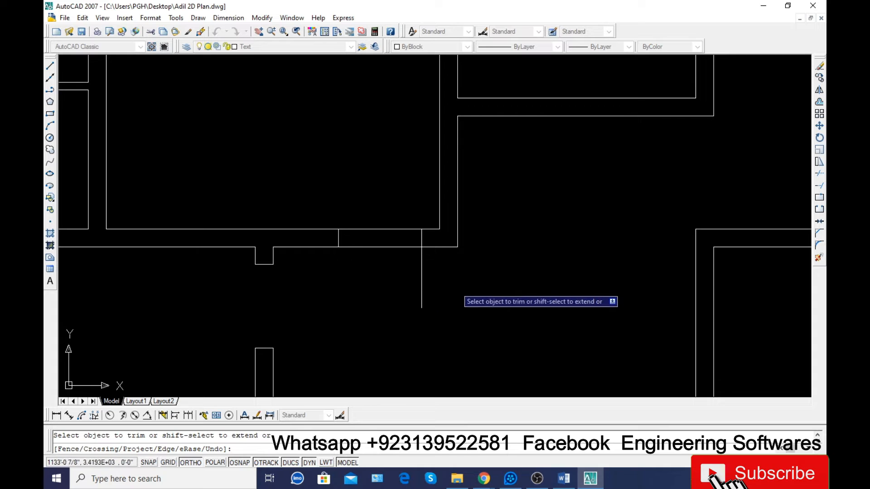
pyautogui.click(383, 260)
pyautogui.click(299, 223)
pyautogui.scroll(-5, 272, 241)
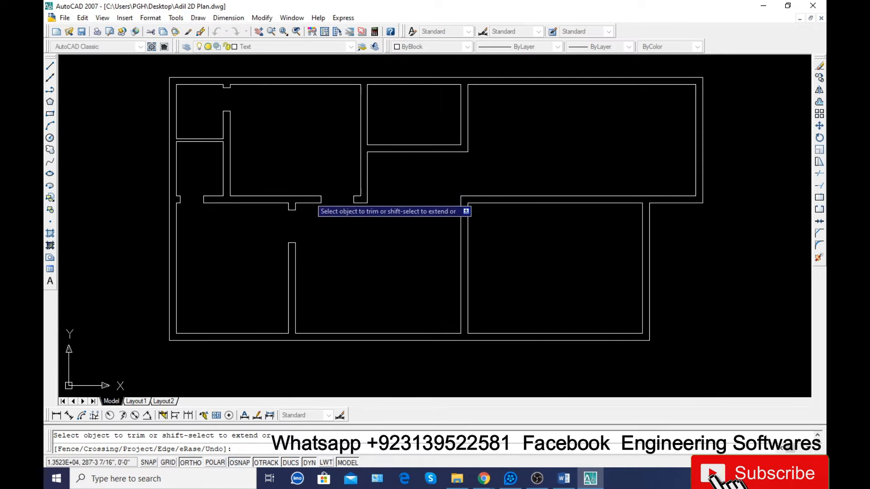
pyautogui.press('Escape')
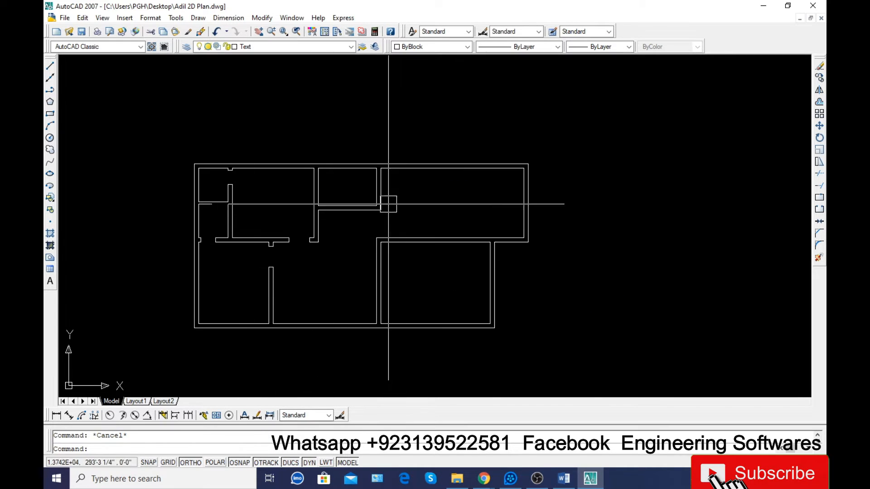
# - Draw a short vertical line across the left end of the wall below the small upper-middle room
pyautogui.scroll(3, 371, 213)
pyautogui.write('l')
pyautogui.press('Return')
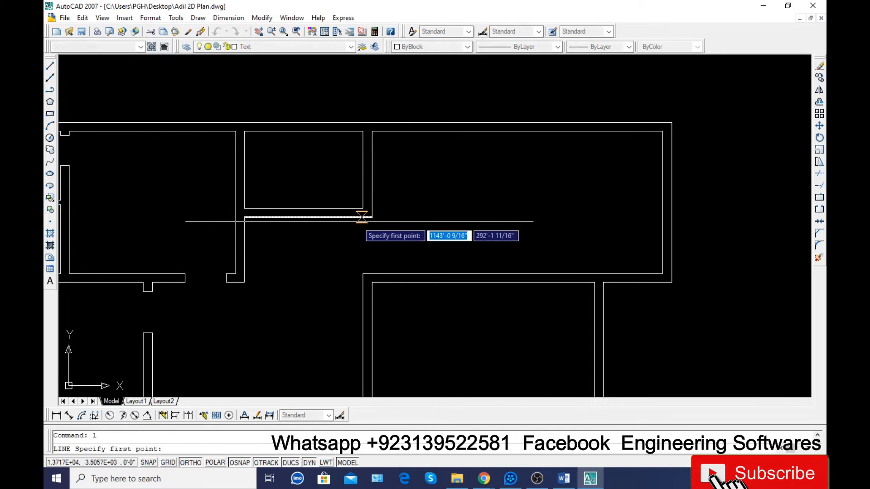
pyautogui.scroll(3, 226, 222)
pyautogui.click(245, 223)
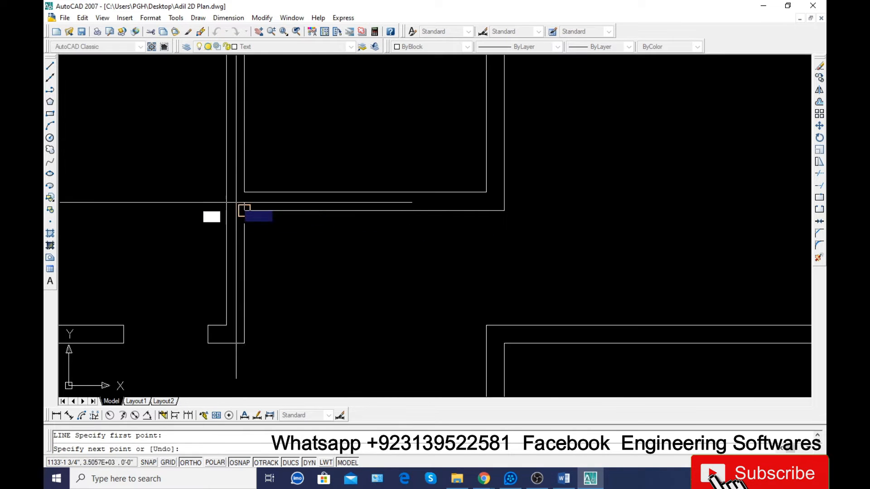
pyautogui.click(244, 192)
pyautogui.press('Return')
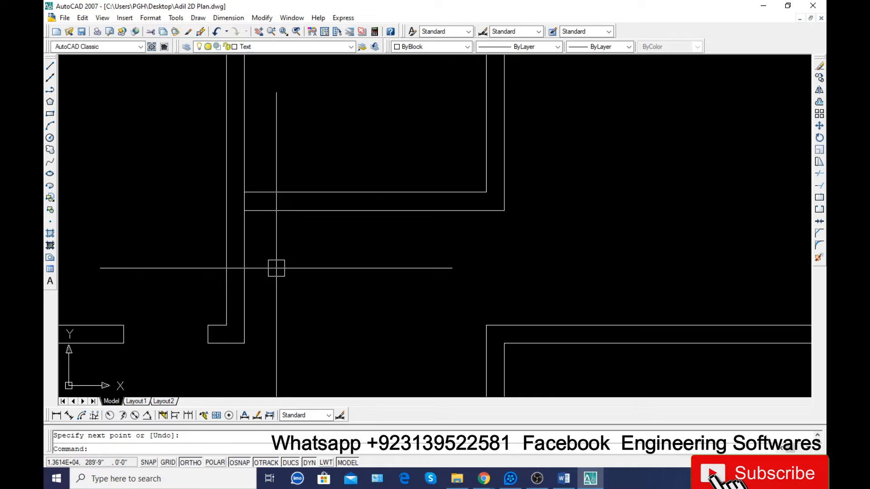
# - Offset the short vertical line below the small upper-middle room to the right by 9 inches
pyautogui.write('o')
pyautogui.press('Return')
pyautogui.press('Return')
pyautogui.click(246, 200)
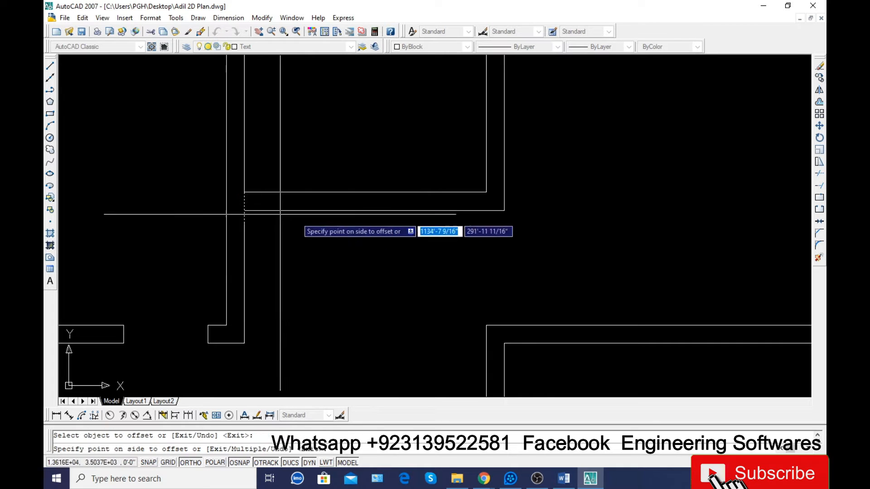
pyautogui.click(280, 214)
pyautogui.press('Return')
# - Offset the short cross line in the wall below the small upper-middle room to the right by 3 feet
pyautogui.press('Return')
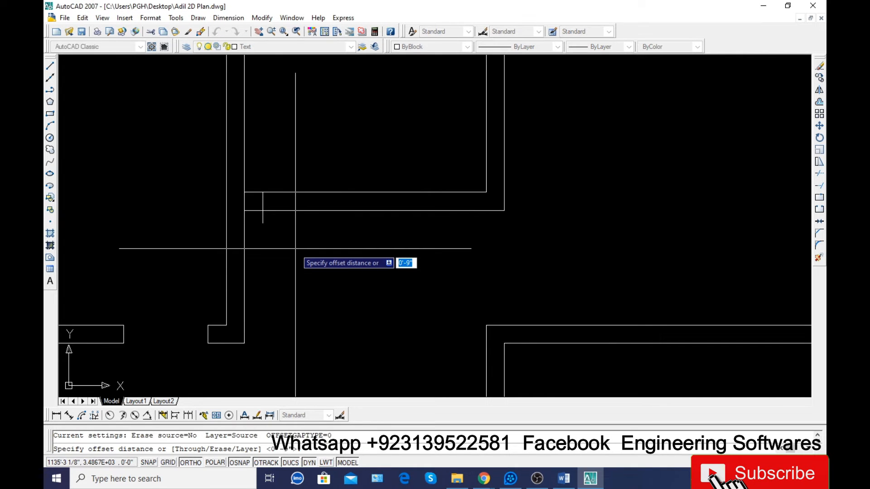
pyautogui.write("3'")
pyautogui.press('Return')
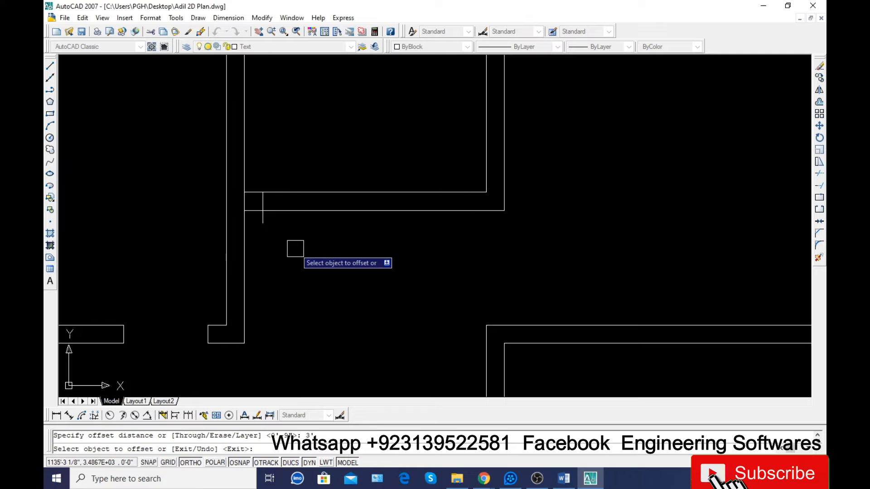
pyautogui.click(267, 222)
pyautogui.click(305, 242)
pyautogui.press('Escape')
# - Erase the original short vertical line at the left end of the wall below the small upper-middle room
pyautogui.click(246, 204)
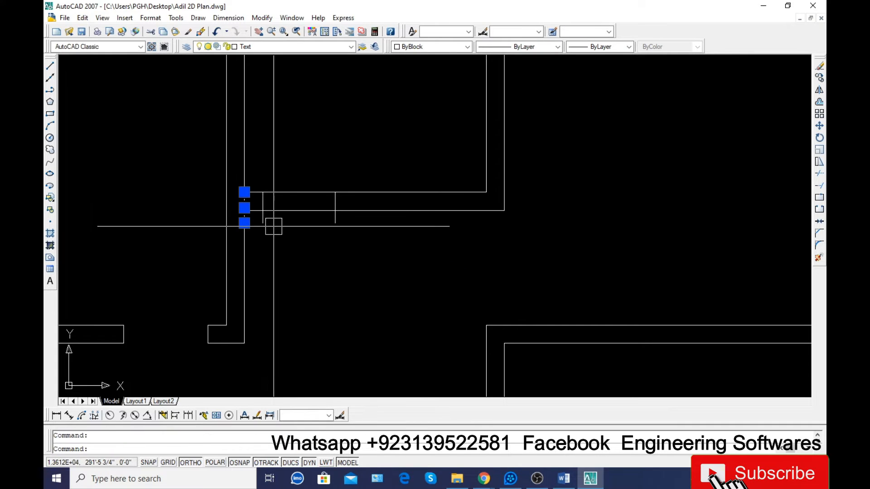
pyautogui.write('e')
pyautogui.press('Return')
# - Trim the cross lines' excess below the wall and the wall lines between them to open the small upper-middle room's doorway
pyautogui.write('tr')
pyautogui.press('Return')
pyautogui.press('Return')
pyautogui.click(267, 223)
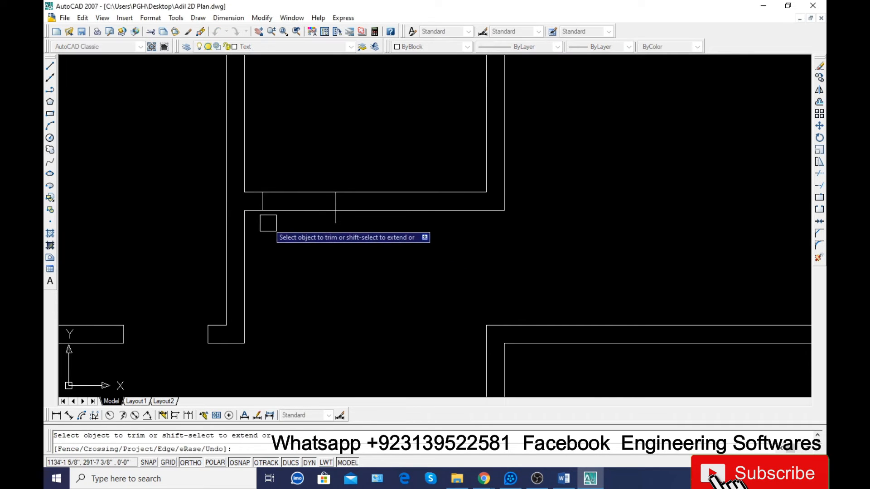
pyautogui.click(282, 210)
pyautogui.click(317, 192)
pyautogui.scroll(-2, 341, 222)
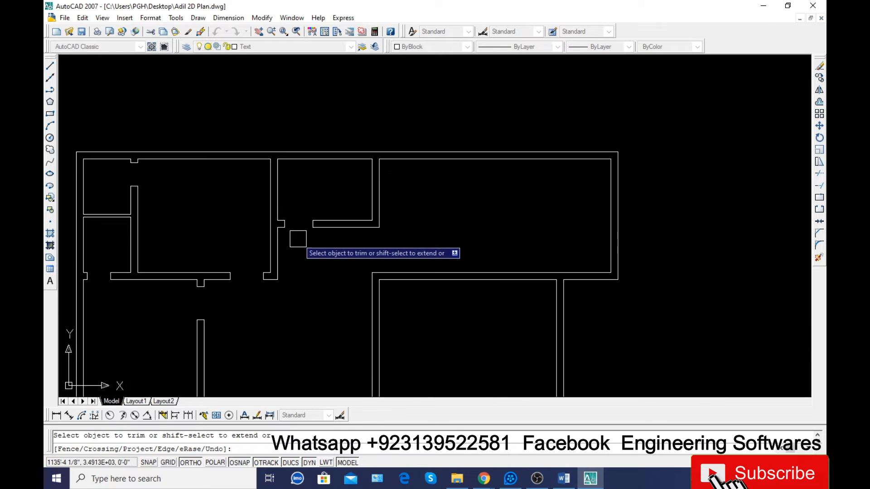
pyautogui.press('Escape')
# - Draw a short horizontal line leftward across the lower-right room's left wall, starting at the room's upper-left inner corner
pyautogui.scroll(-2, 317, 208)
pyautogui.scroll(2, 353, 337)
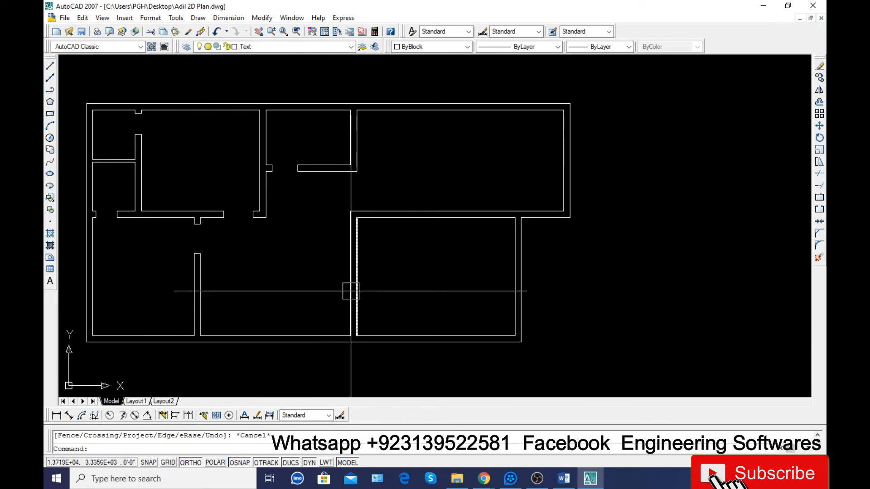
pyautogui.write('l')
pyautogui.press('Return')
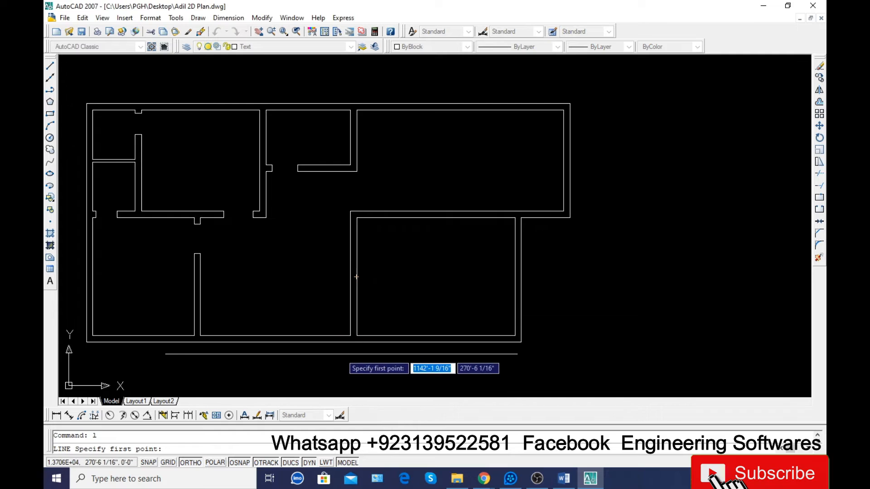
pyautogui.scroll(2, 346, 351)
pyautogui.scroll(-3, 347, 349)
pyautogui.scroll(5, 348, 250)
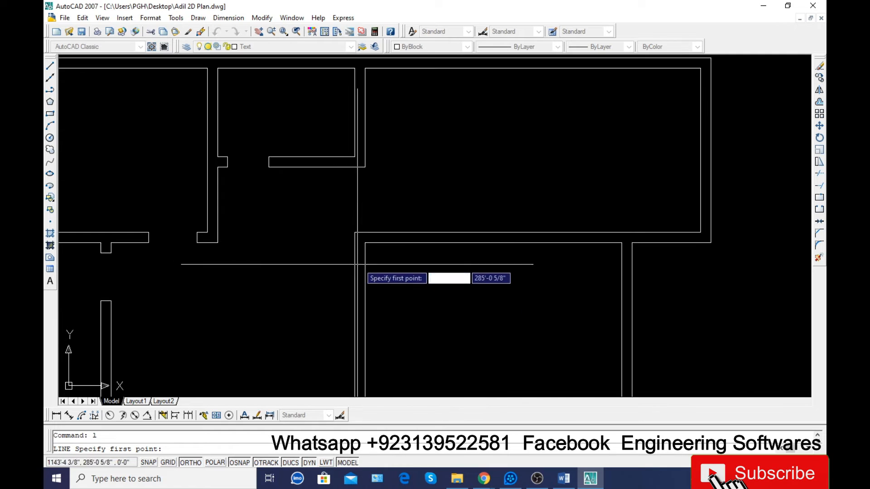
pyautogui.click(365, 237)
pyautogui.click(324, 237)
pyautogui.press('Return')
pyautogui.scroll(-2, 357, 228)
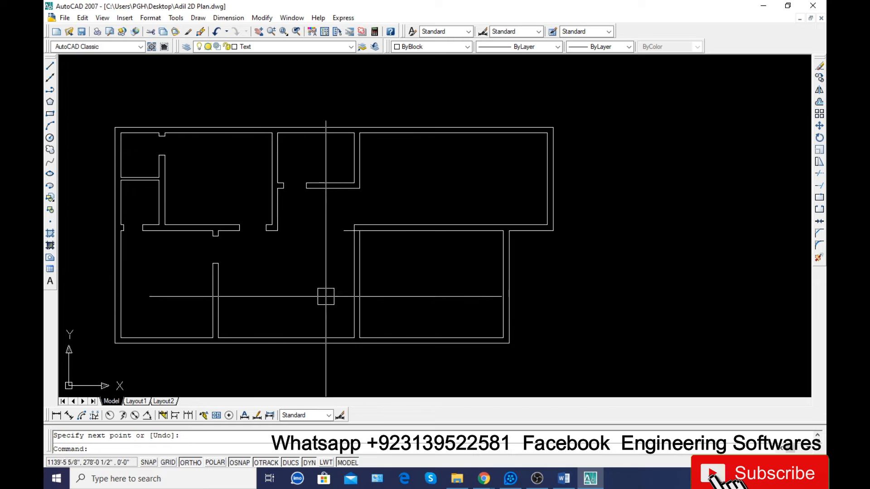
# - Offset the short horizontal line across the lower-right room's left wall downward by 9 inches
pyautogui.scroll(3, 361, 254)
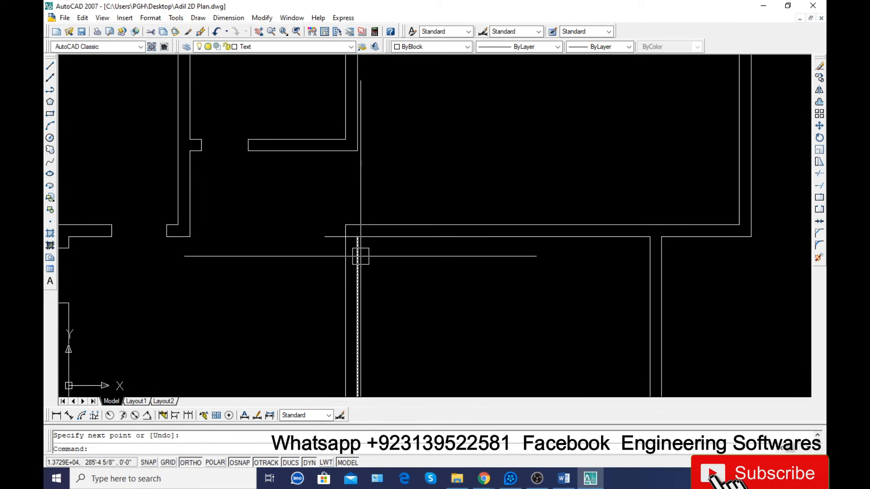
pyautogui.write('o')
pyautogui.press('Return')
pyautogui.press('Return')
pyautogui.click(340, 237)
pyautogui.click(313, 253)
pyautogui.press('Escape')
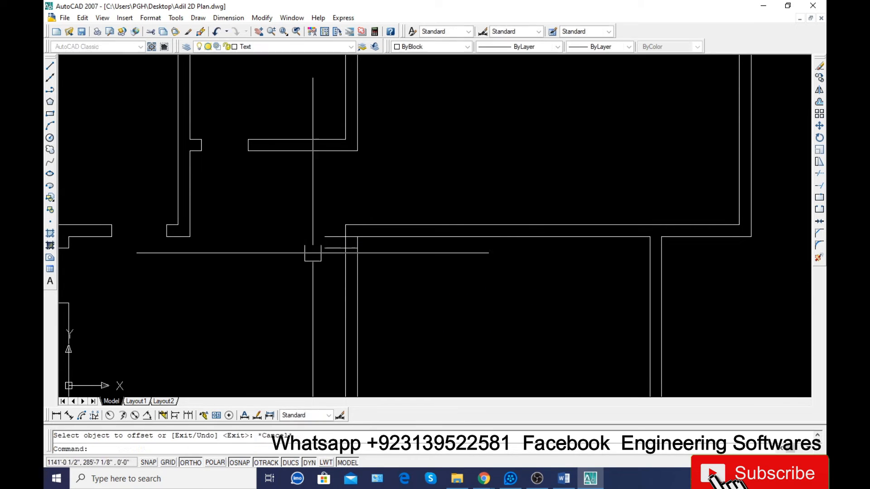
# - Erase the original cross line at the room corner and offset the remaining one downward by 3.5 feet
pyautogui.write('o')
pyautogui.press('Return')
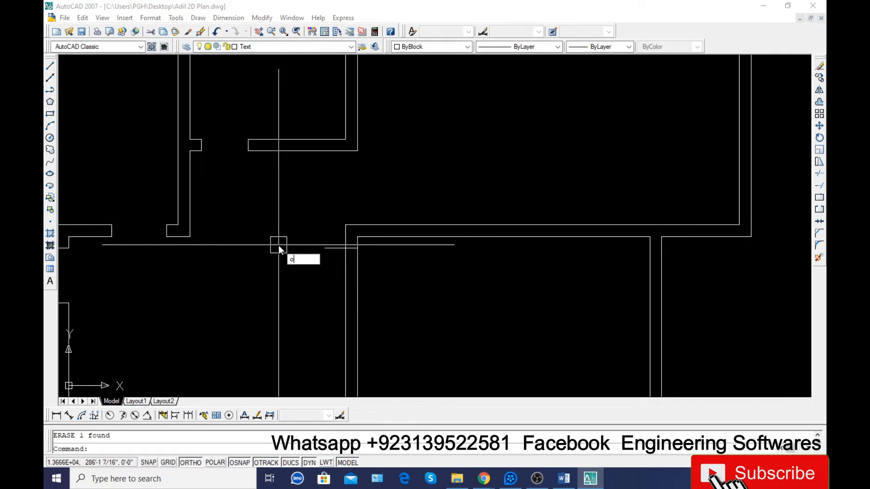
pyautogui.write("3'")
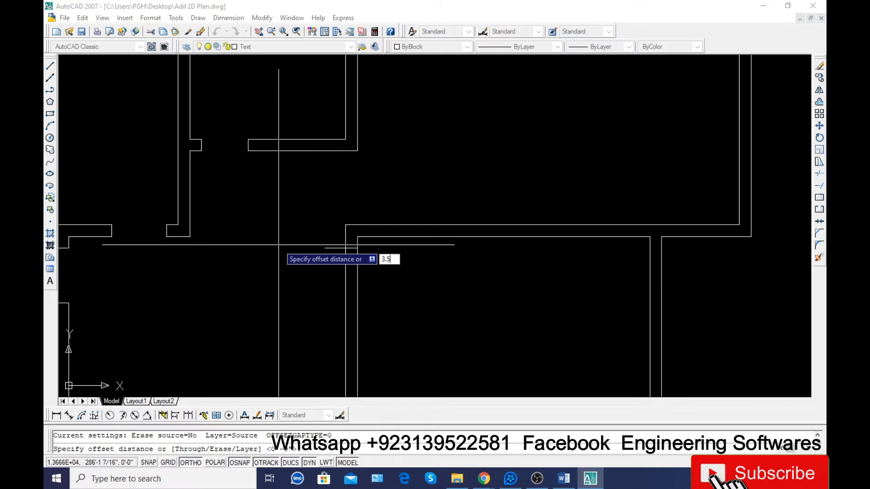
pyautogui.write("'")
pyautogui.press('Return')
pyautogui.click(358, 246)
pyautogui.click(354, 288)
pyautogui.press('Escape')
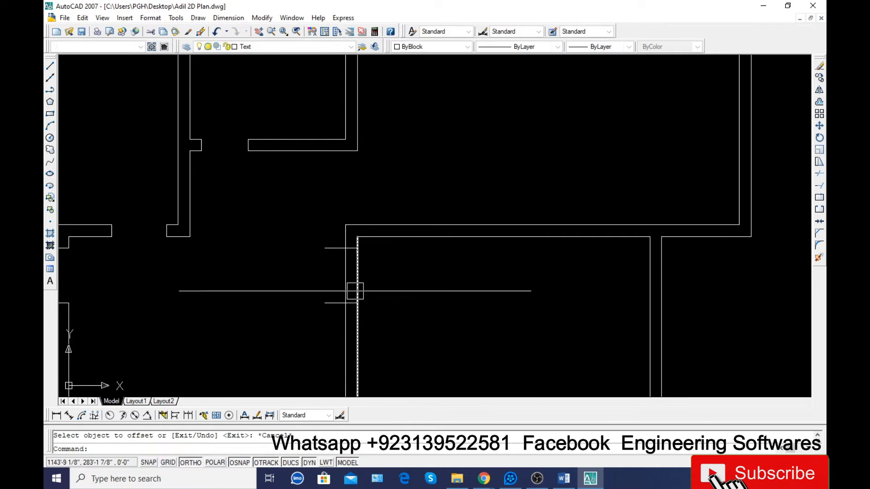
# - Trim the left wall of the lower-right room between the two cross lines and remove the cross lines' excess left of it
pyautogui.write('tr')
pyautogui.press('Return')
pyautogui.press('Return')
pyautogui.click(357, 272)
pyautogui.click(345, 272)
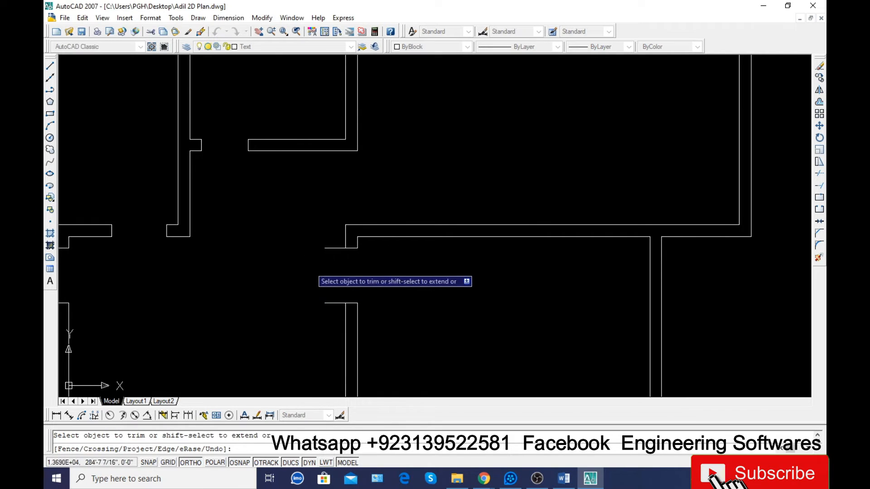
pyautogui.click(335, 247)
pyautogui.click(335, 303)
pyautogui.scroll(-4, 311, 295)
pyautogui.scroll(1, 351, 292)
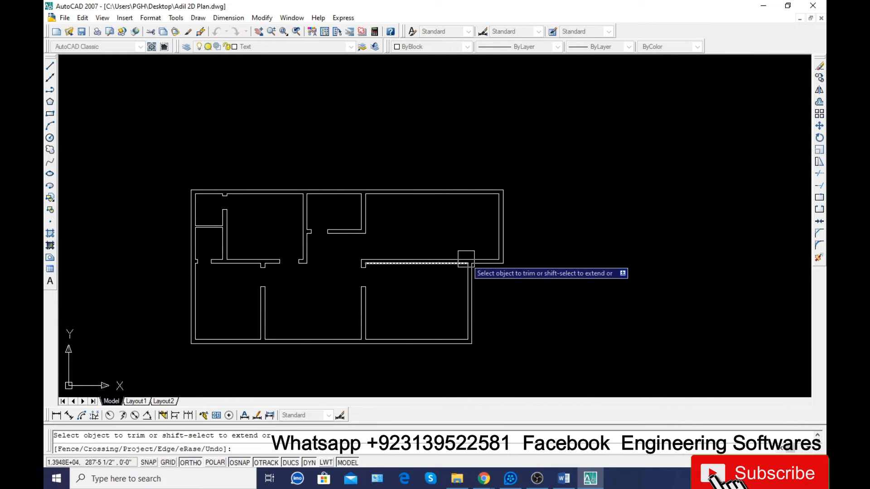
pyautogui.press('Escape')
pyautogui.scroll(3, 457, 263)
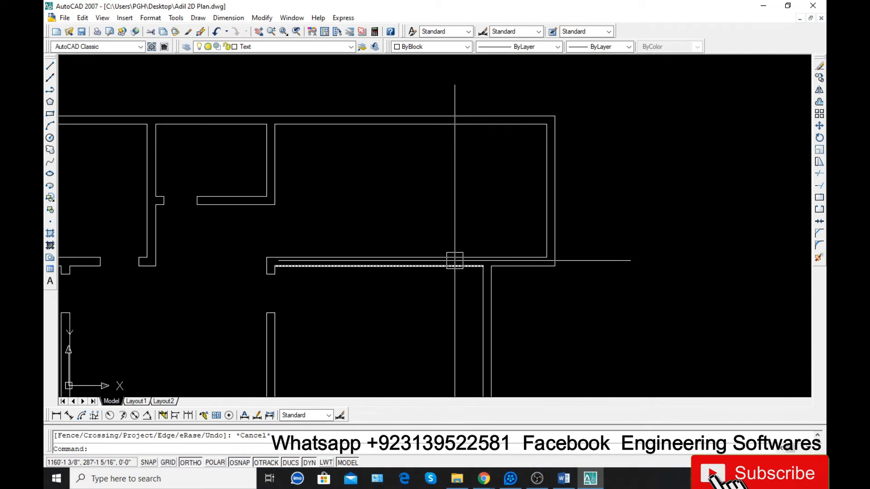
pyautogui.write('l')
pyautogui.press('Return')
pyautogui.click(481, 266)
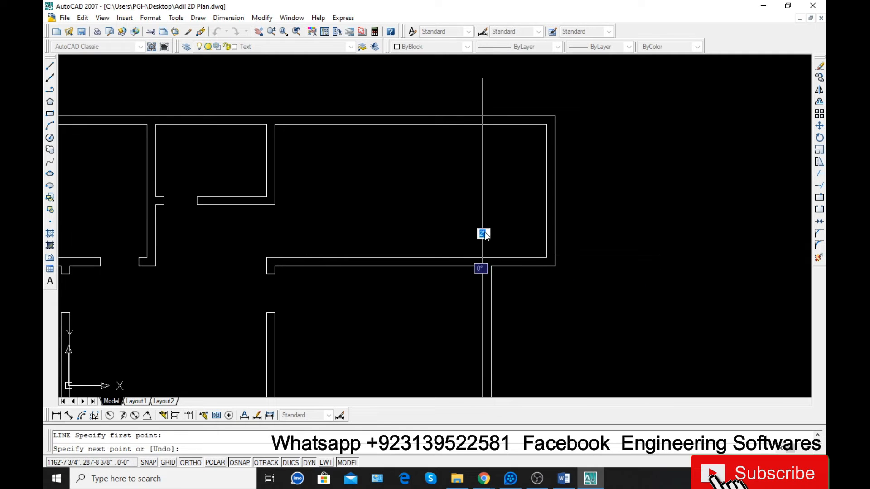
pyautogui.press('Return')
# - Draw a vertical line upward from the lower-right room's upper-right inner corner, crossing the wall above the room
pyautogui.write('l')
pyautogui.press('Return')
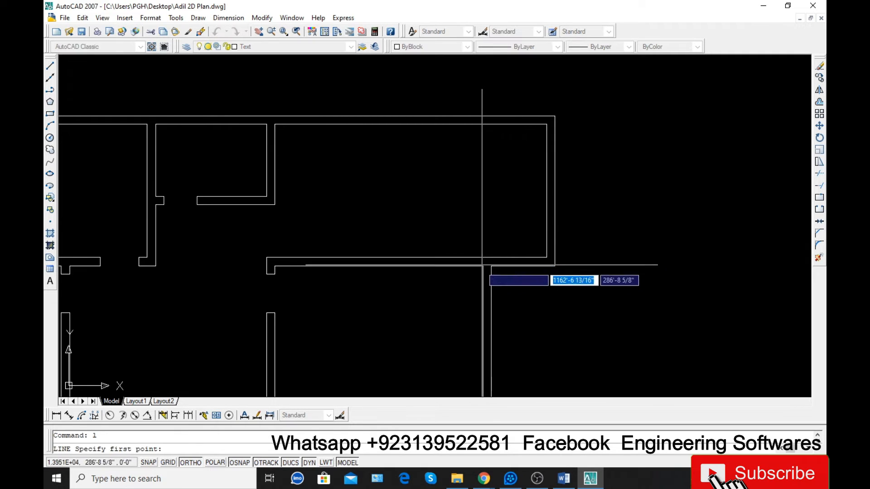
pyautogui.click(481, 266)
pyautogui.press('Return')
# - Offset the vertical line at the lower-right room's upper-right corner to the left by 9 inches
pyautogui.write('o')
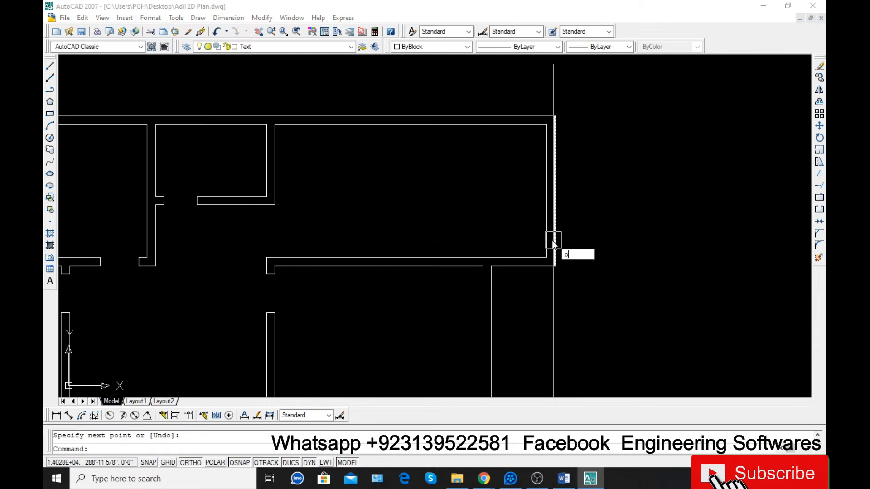
pyautogui.press('Return')
pyautogui.write('9')
pyautogui.press('Return')
pyautogui.click(481, 232)
pyautogui.click(477, 232)
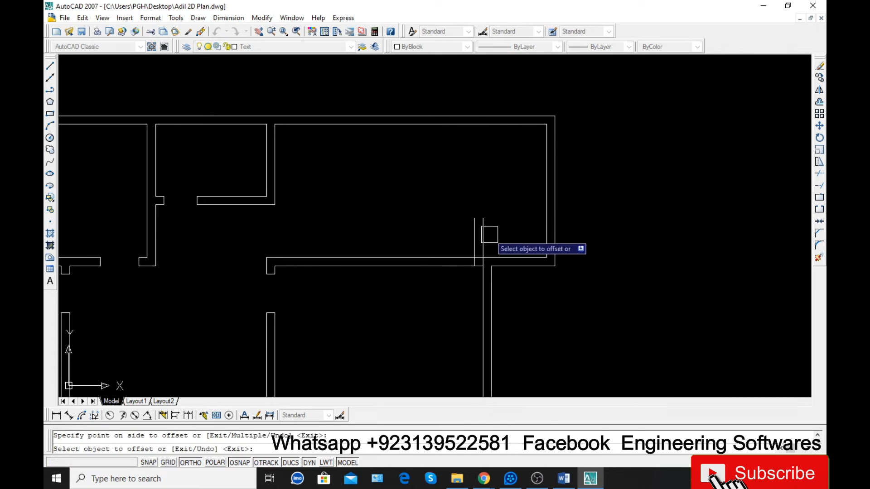
pyautogui.press('Escape')
# - Erase the original vertical line at the lower-right room's upper-right inner corner
pyautogui.click(482, 233)
pyautogui.write('e')
pyautogui.press('Return')
# - Offset the remaining vertical line above the lower-right room to the left by 3.5 feet
pyautogui.write('o')
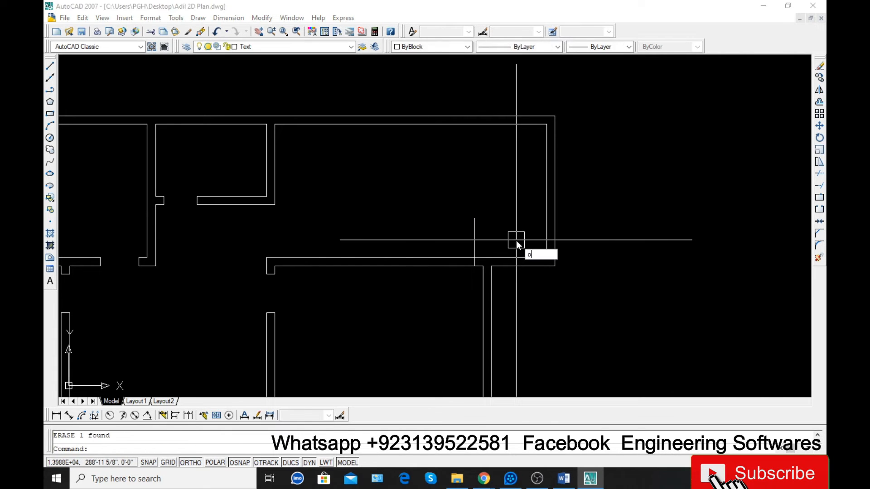
pyautogui.press('Return')
pyautogui.write('3.5')
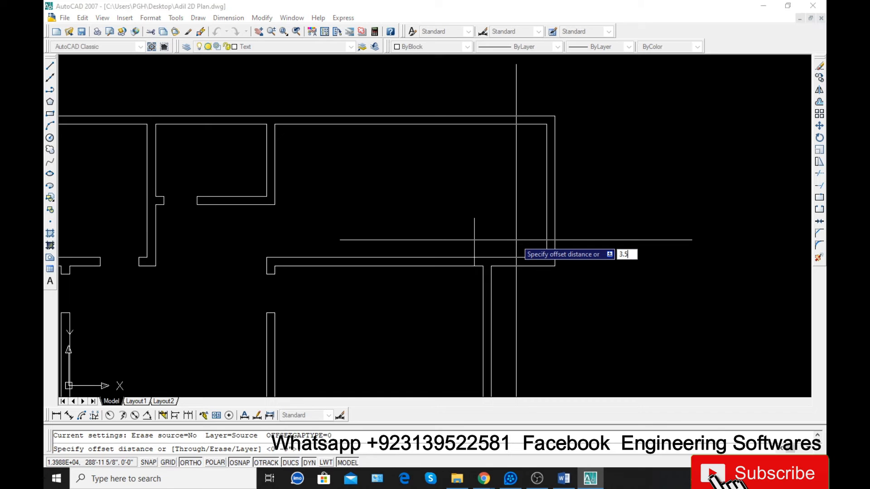
pyautogui.write("'")
pyautogui.press('Return')
pyautogui.click(475, 231)
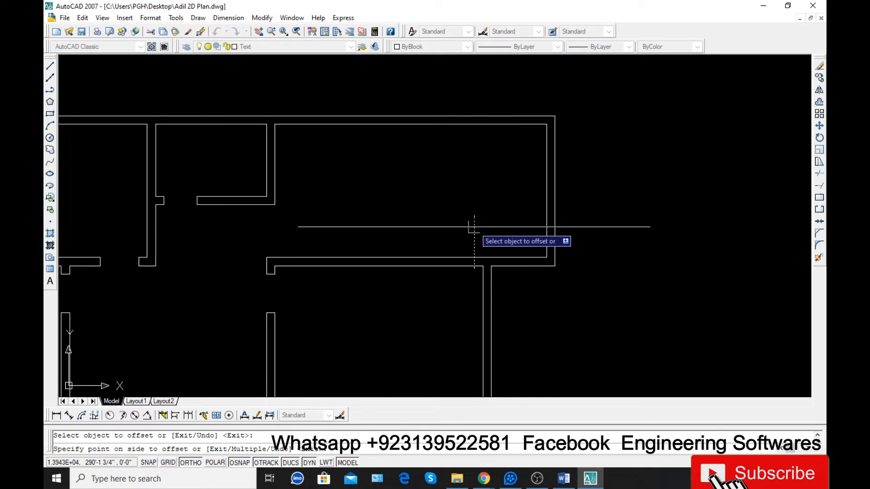
pyautogui.click(424, 238)
pyautogui.press('Escape')
# - Trim the vertical lines' excess above the wall and the wall lines between them to open the doorway above the lower-right room
pyautogui.write('tr')
pyautogui.press('Return')
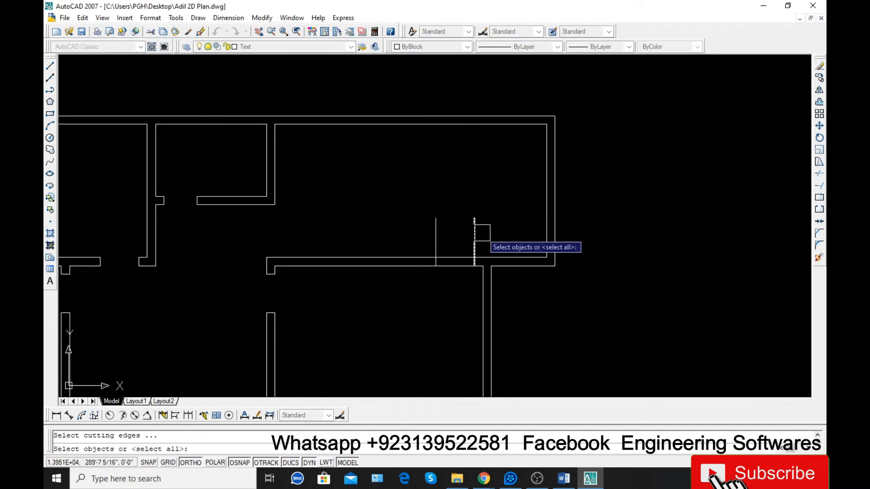
pyautogui.press('Return')
pyautogui.click(495, 229)
pyautogui.click(421, 230)
pyautogui.click(450, 230)
pyautogui.click(460, 279)
pyautogui.press('Escape')
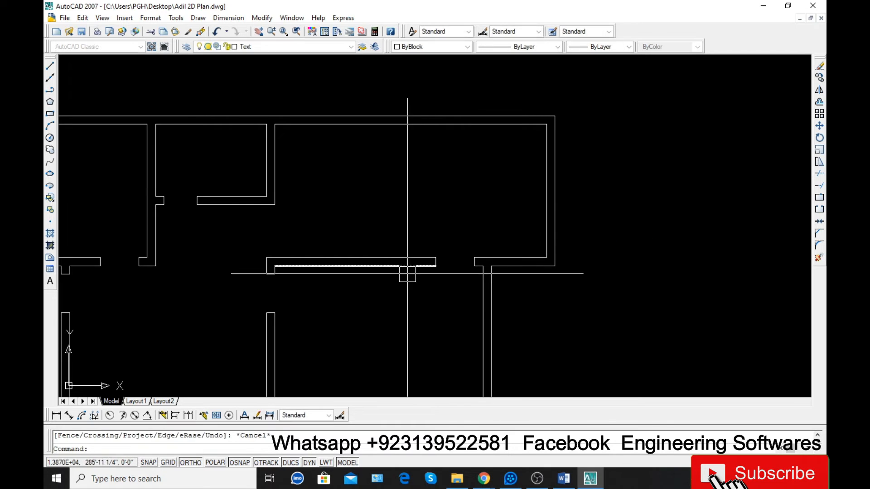
# - Save the floor plan drawing
pyautogui.press('Escape')
pyautogui.scroll(-2, 400, 192)
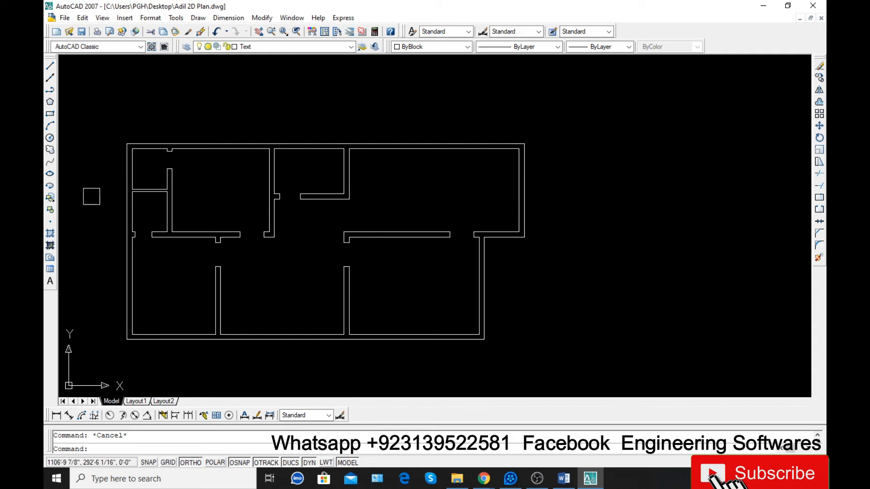
pyautogui.hotkey('ctrl', 's')
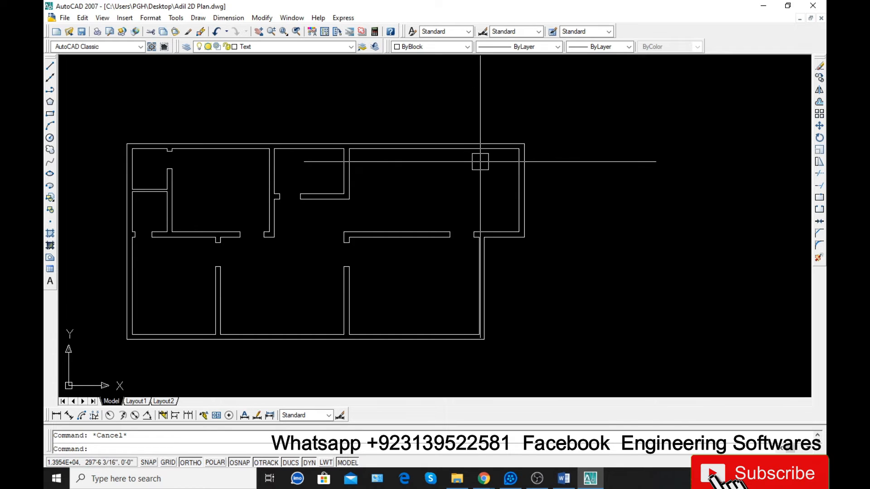
# - Extend the inner line of the upper-right room's right wall up to the outer line of the top wall
pyautogui.write('ex')
pyautogui.press('Return')
pyautogui.press('Return')
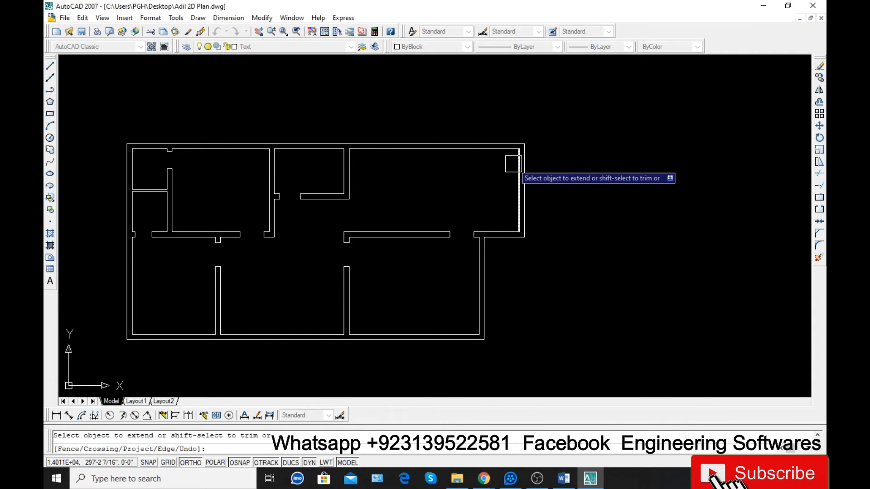
pyautogui.press('Escape')
pyautogui.write('o')
pyautogui.press('Return')
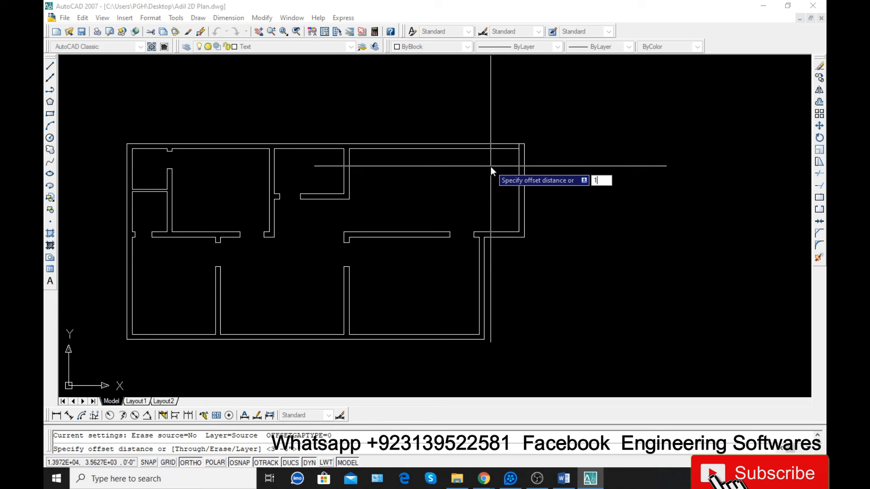
pyautogui.press('Escape')
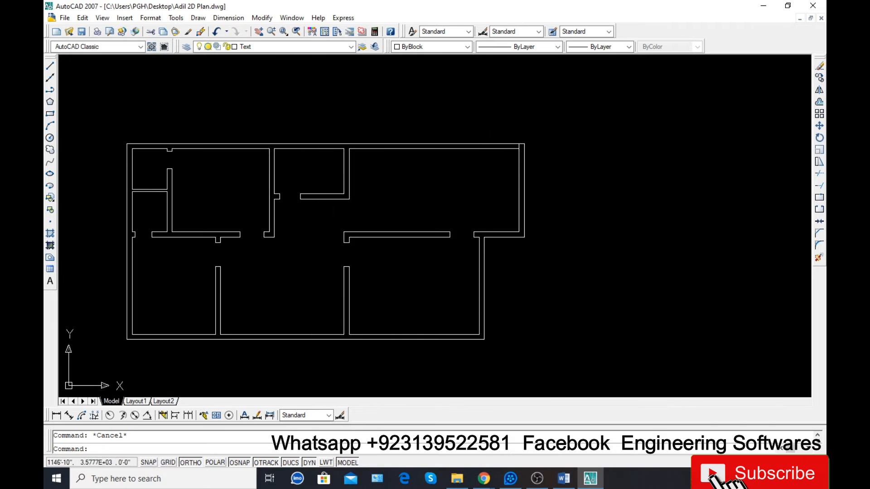
pyautogui.scroll(2, 371, 157)
pyautogui.write('o')
pyautogui.press('Return')
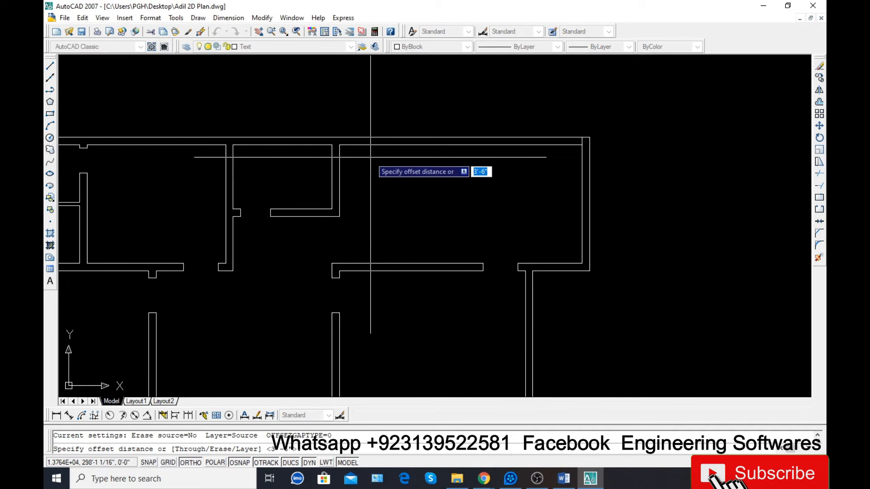
pyautogui.press('Escape')
# - Offset the extended inner line of the upper-right room's right wall to the left by 10 feet
pyautogui.press('Return')
pyautogui.write('10')
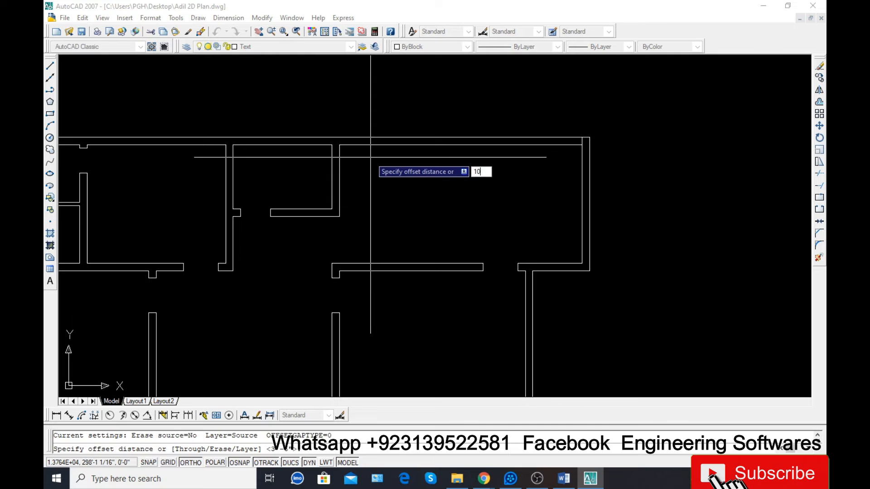
pyautogui.press('Return')
pyautogui.click(589, 177)
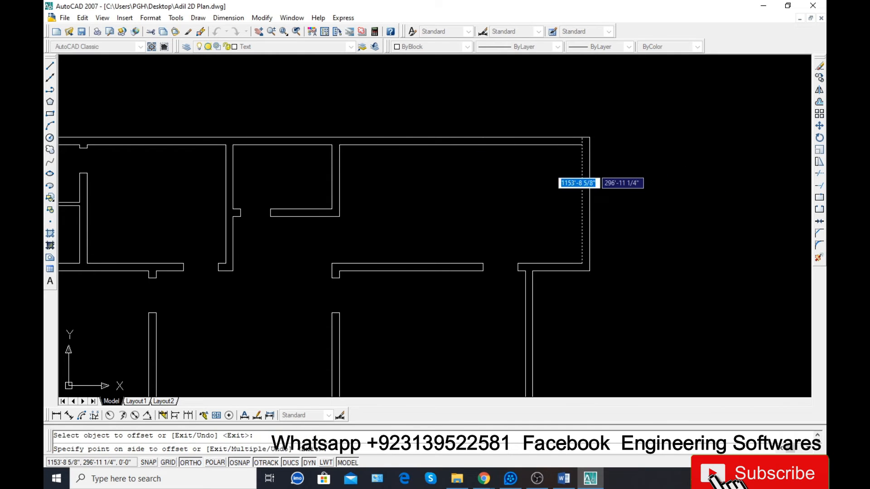
pyautogui.click(467, 178)
pyautogui.press('Escape')
# - Trim the offset line below the top wall and the wall lines up to the right wall to open the 10-foot gap
pyautogui.write('tr')
pyautogui.press('Return')
pyautogui.press('Return')
pyautogui.click(497, 186)
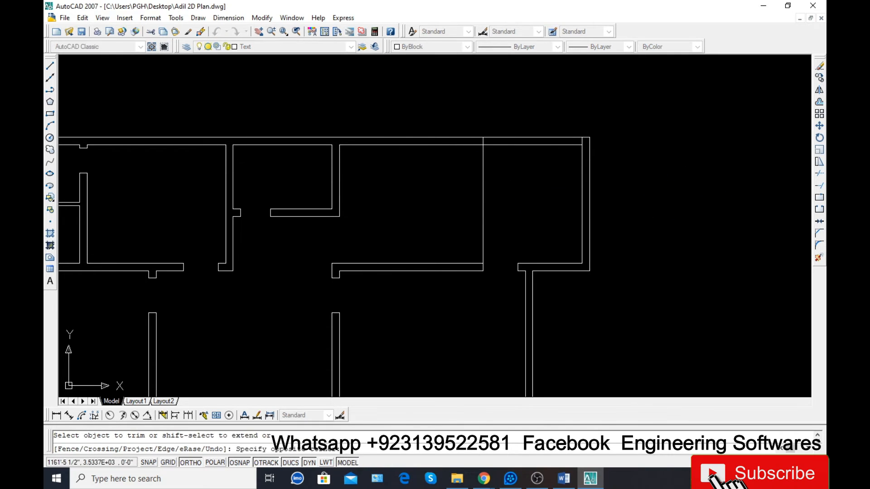
pyautogui.click(443, 196)
pyautogui.click(535, 130)
pyautogui.click(517, 178)
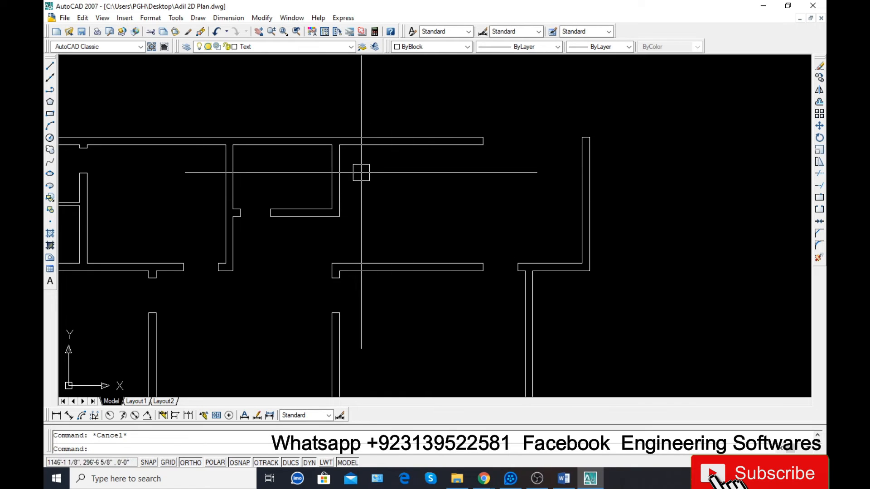
# - Offset the upper-right room's left wall line to the right and the top wall's inner line downward by 3.5 feet
pyautogui.write('o')
pyautogui.press('Return')
pyautogui.write('3.')
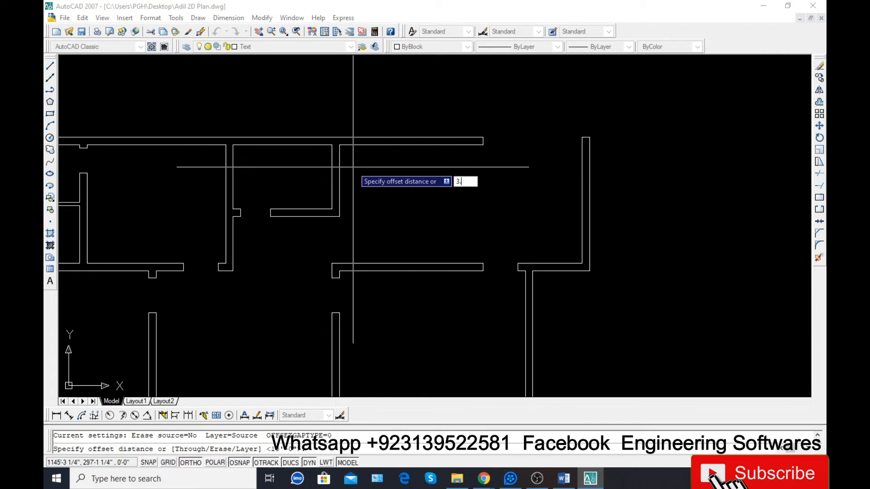
pyautogui.write("5'")
pyautogui.press('Return')
pyautogui.click(390, 144)
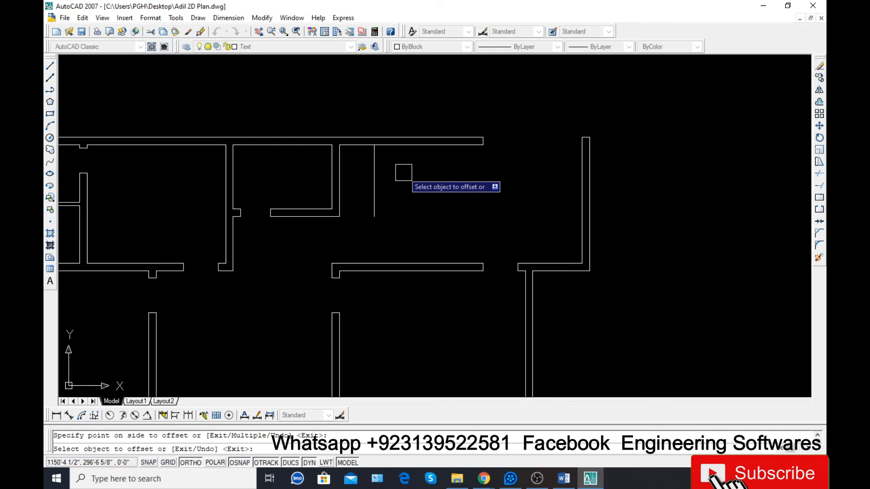
pyautogui.click(421, 197)
pyautogui.press('Escape')
pyautogui.scroll(2, 445, 201)
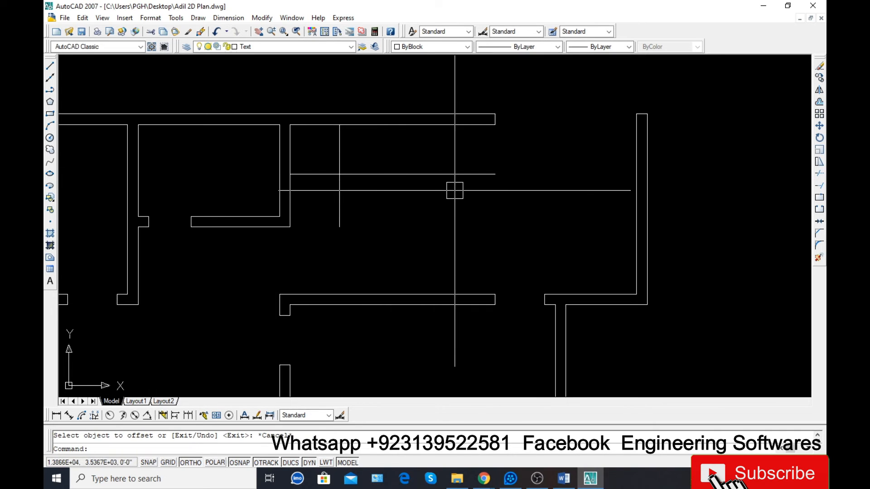
pyautogui.write('o')
pyautogui.press('Return')
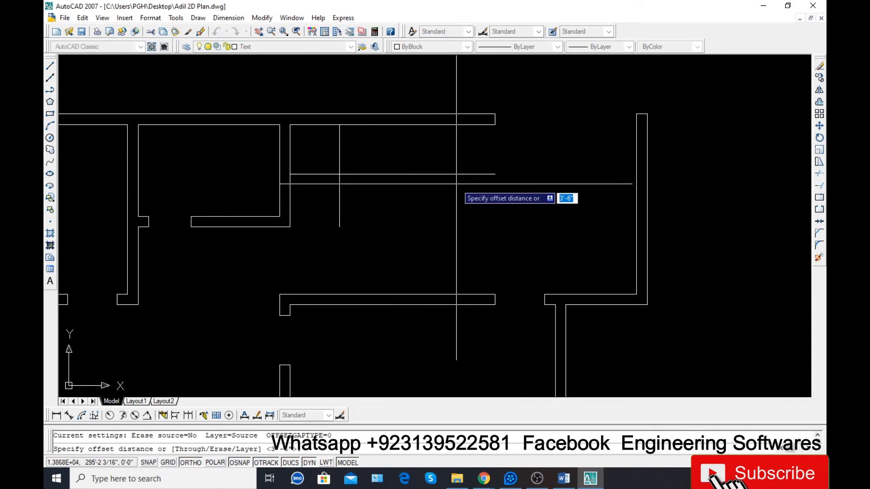
pyautogui.write('10')
pyautogui.press('Return')
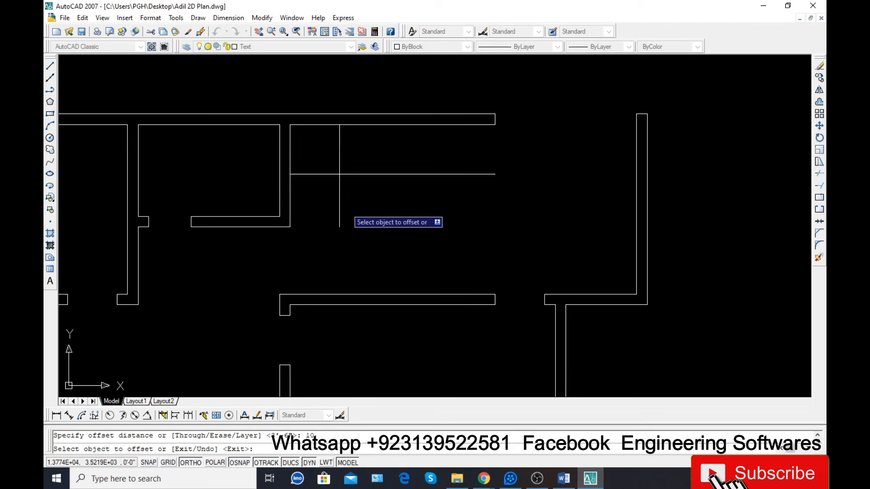
pyautogui.click(339, 211)
pyautogui.click(365, 205)
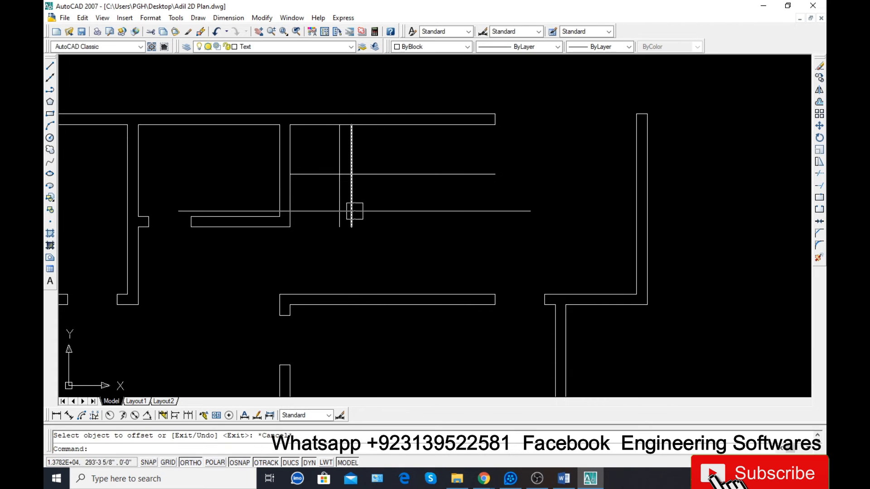
pyautogui.press('Return')
pyautogui.click(352, 208)
pyautogui.write('e')
pyautogui.press('Return')
# - Offset the vertical stair line to the right eleven times at 10-inch spacing, using the Multiple option, to form the upper flight's treads
pyautogui.write('o')
pyautogui.press('Return')
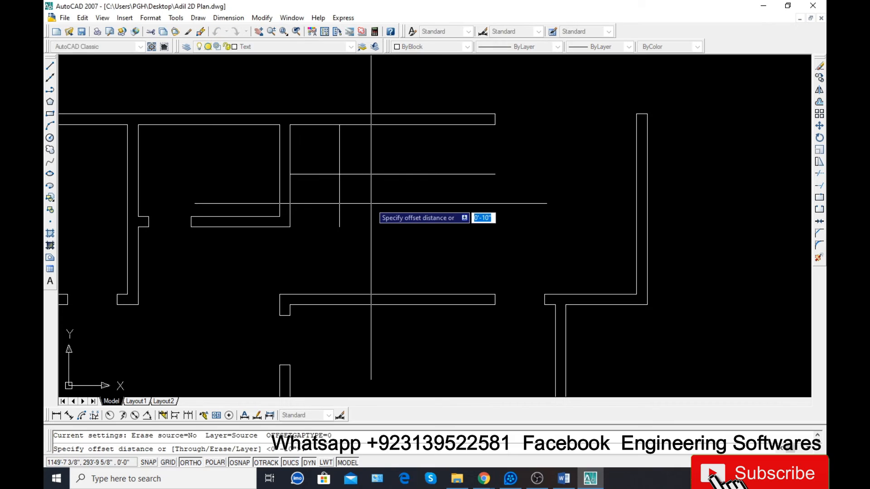
pyautogui.press('Return')
pyautogui.click(339, 200)
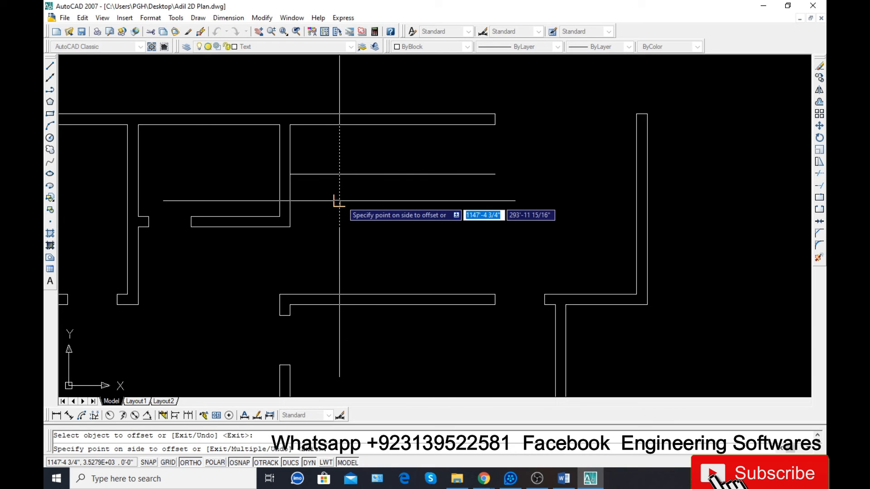
pyautogui.write('m')
pyautogui.press('Return')
pyautogui.click(379, 206)
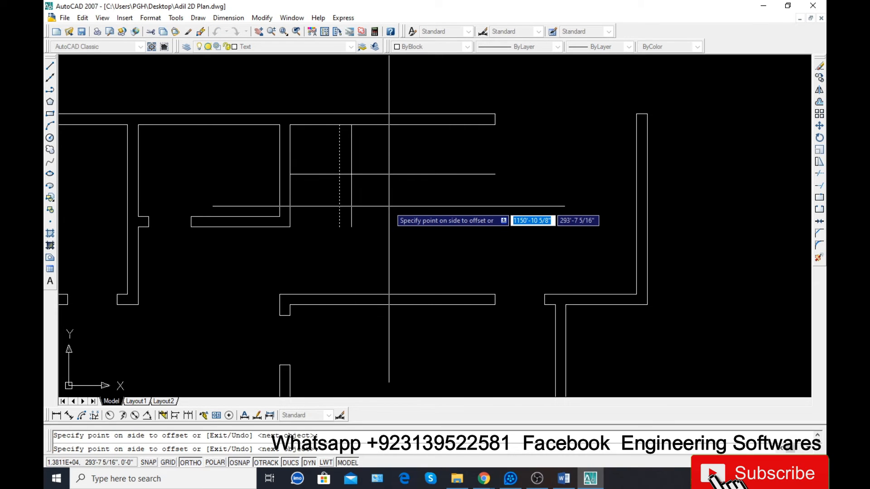
pyautogui.click(388, 205)
pyautogui.click(394, 203)
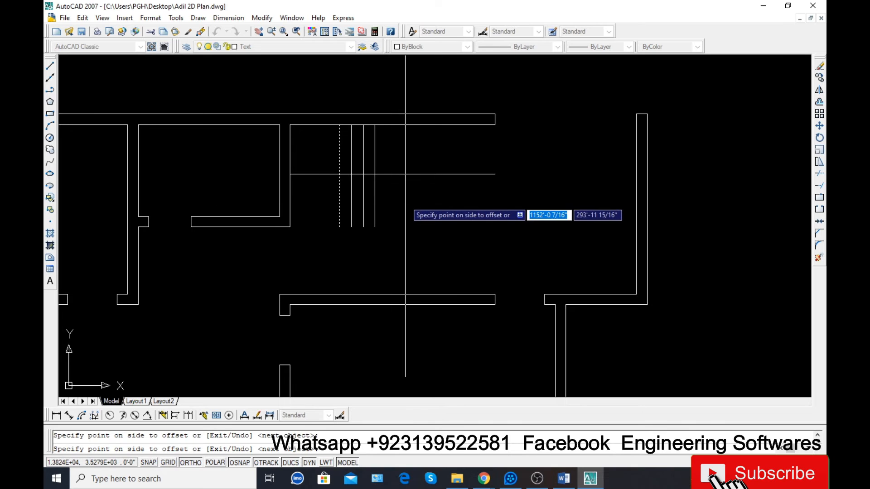
pyautogui.click(406, 201)
pyautogui.click(426, 199)
pyautogui.click(445, 199)
pyautogui.click(464, 198)
pyautogui.click(480, 199)
pyautogui.click(491, 199)
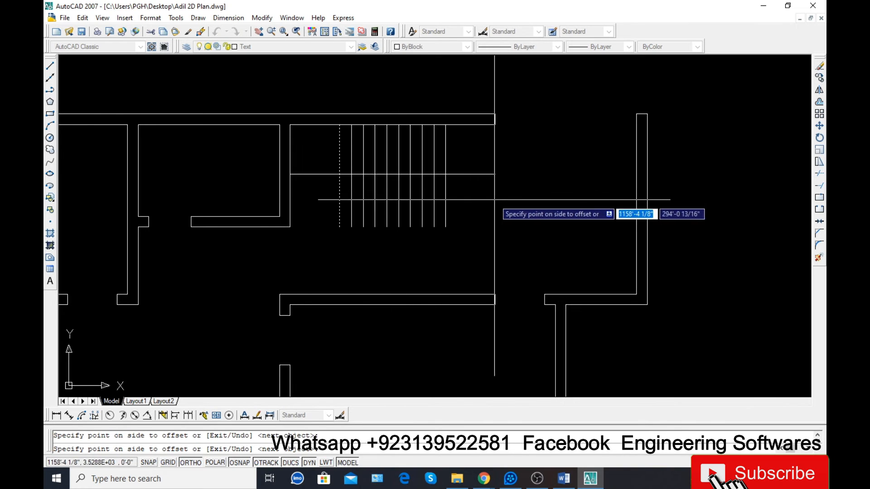
pyautogui.click(505, 200)
pyautogui.click(507, 199)
pyautogui.press('Escape')
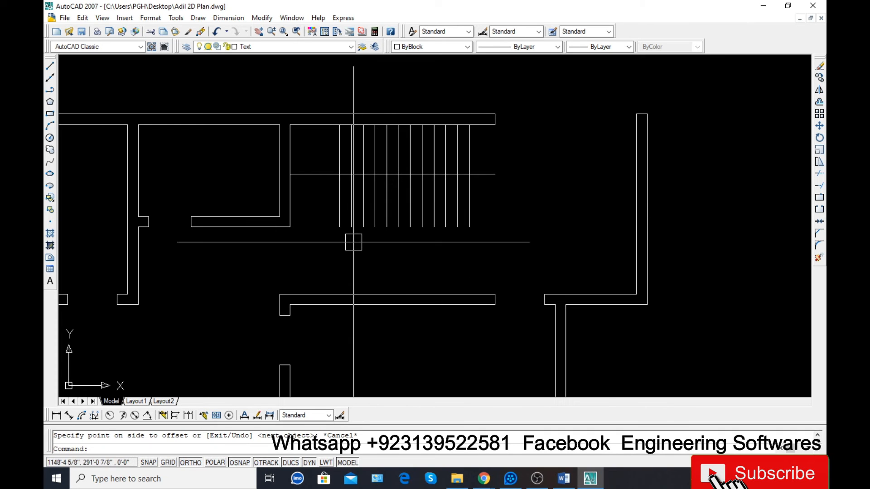
# - Trim the eleven new tread lines below the horizontal stair line and that line's excess beyond the last tread
pyautogui.write('tr')
pyautogui.press('Return')
pyautogui.press('Return')
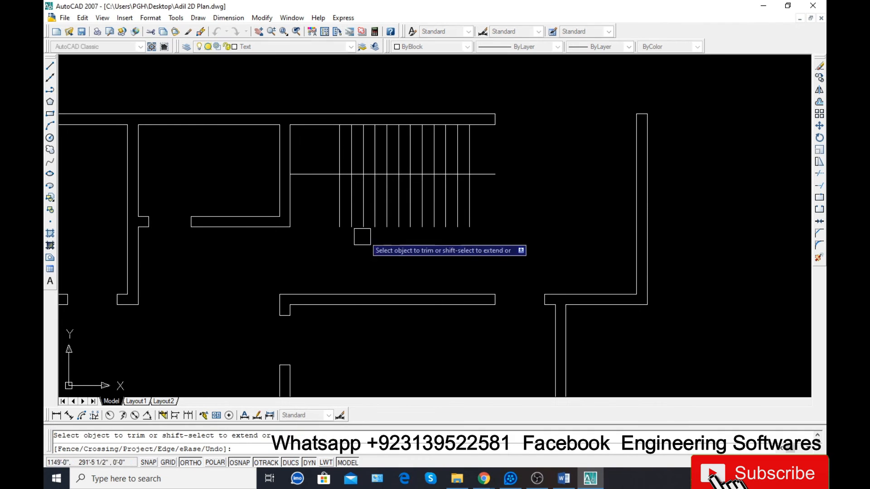
pyautogui.click(496, 200)
pyautogui.click(351, 222)
pyautogui.click(482, 177)
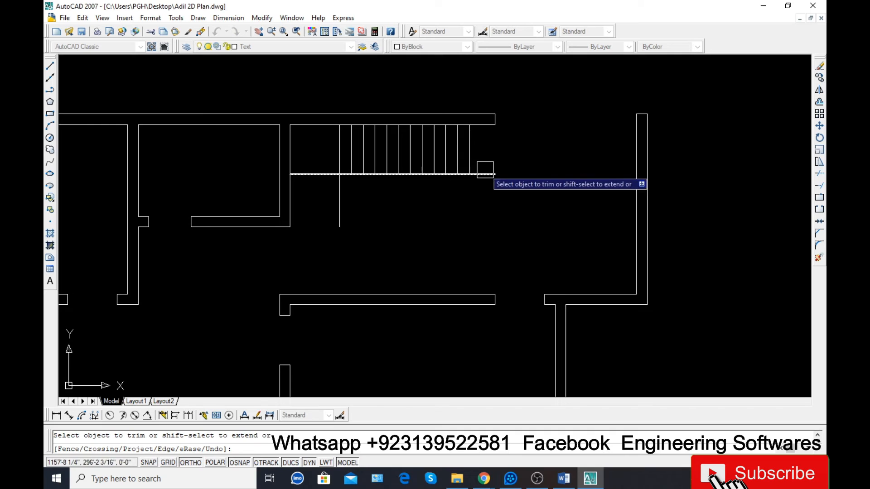
pyautogui.press('Escape')
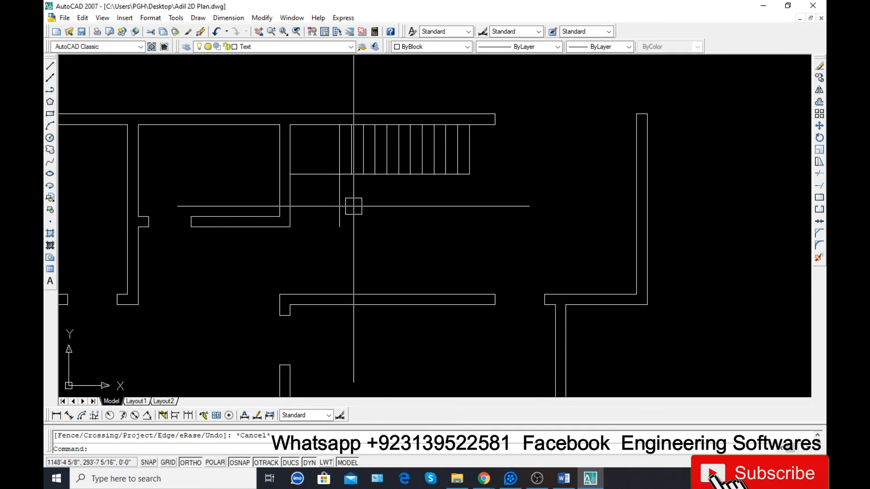
# - Offset the horizontal stair line downward four times in succession by 10 inches to form the lower flight's treads
pyautogui.write('o')
pyautogui.press('Return')
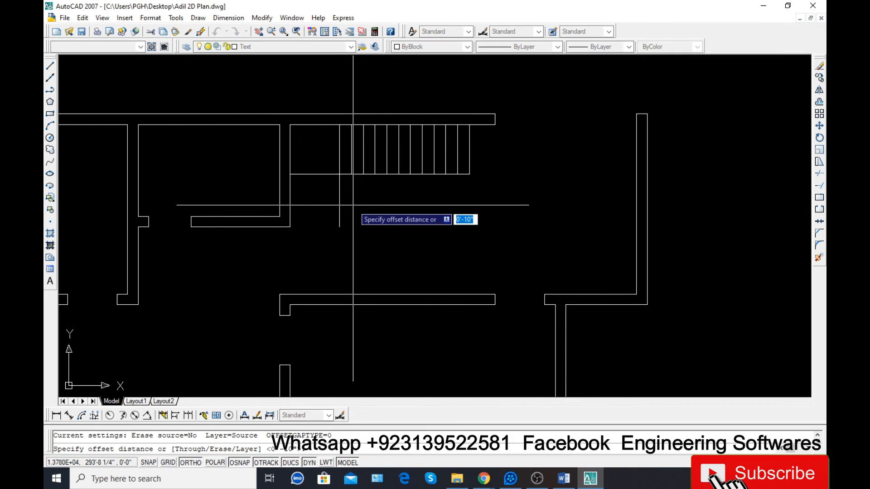
pyautogui.press('Return')
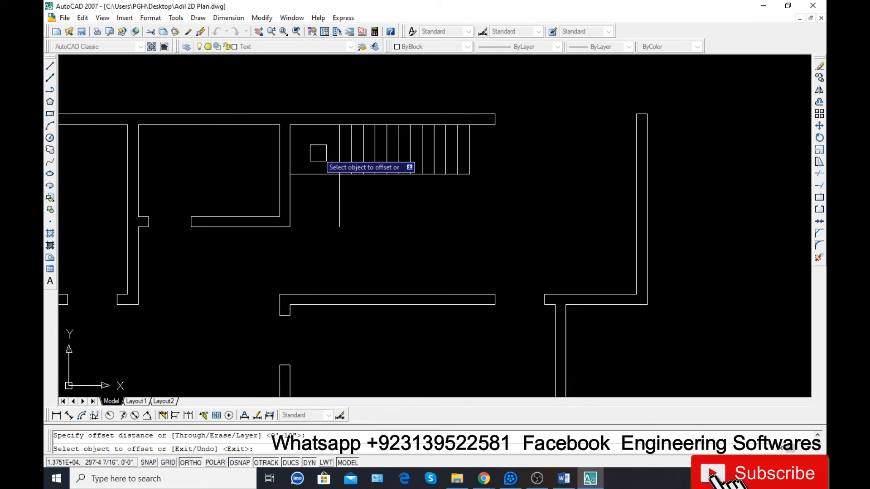
pyautogui.click(319, 174)
pyautogui.click(319, 186)
pyautogui.click(320, 186)
pyautogui.click(320, 201)
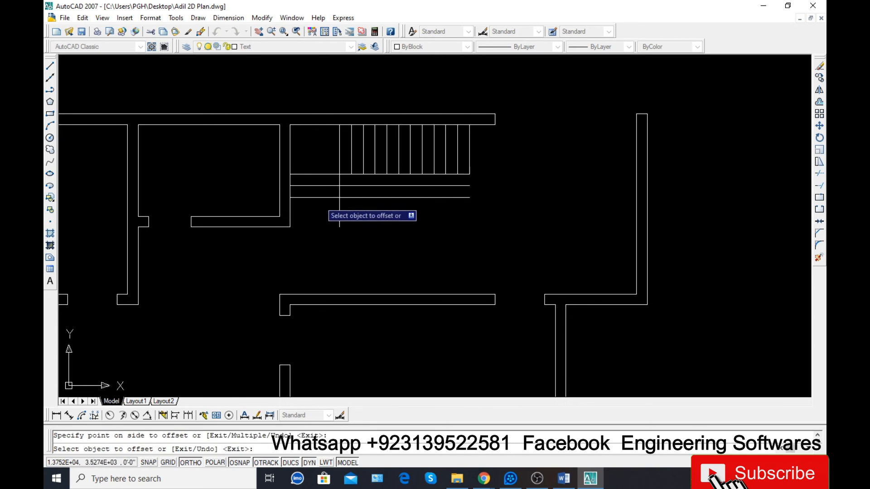
pyautogui.click(319, 197)
pyautogui.click(319, 214)
pyautogui.click(318, 210)
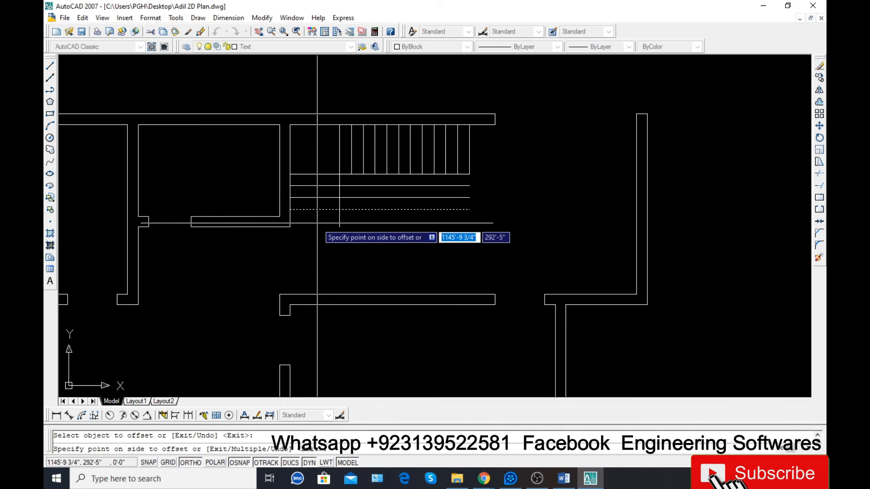
pyautogui.click(317, 223)
pyautogui.click(316, 221)
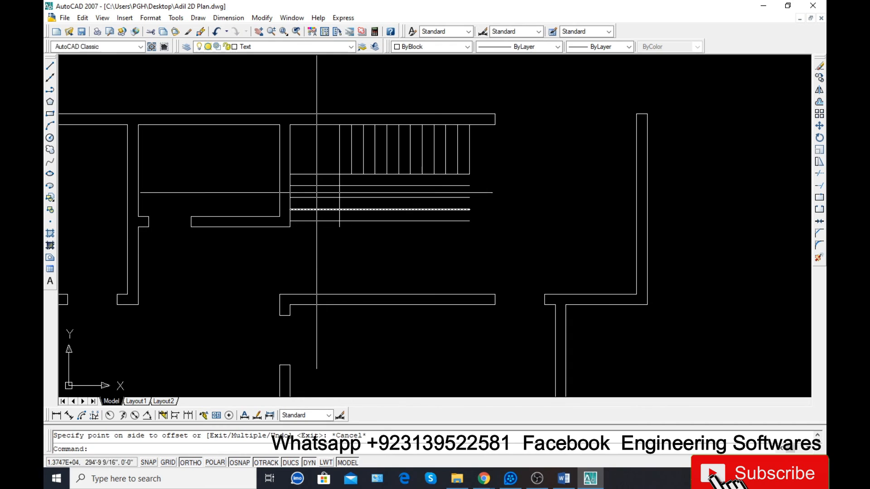
pyautogui.press('Escape')
# - Trim the four lower tread lines beyond the vertical stair line and that line's excess below the last tread
pyautogui.click(311, 186)
pyautogui.write('tr')
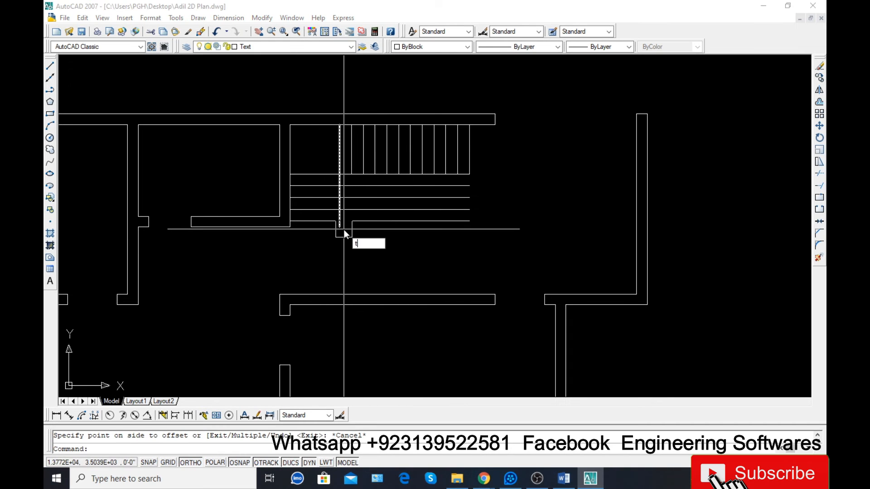
pyautogui.press('Return')
pyautogui.press('Return')
pyautogui.click(367, 222)
pyautogui.click(366, 210)
pyautogui.click(375, 198)
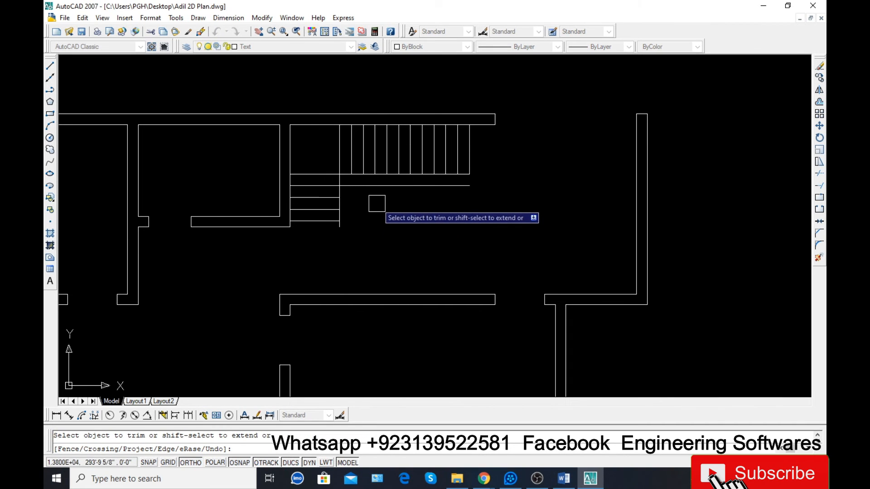
pyautogui.click(375, 192)
pyautogui.click(375, 185)
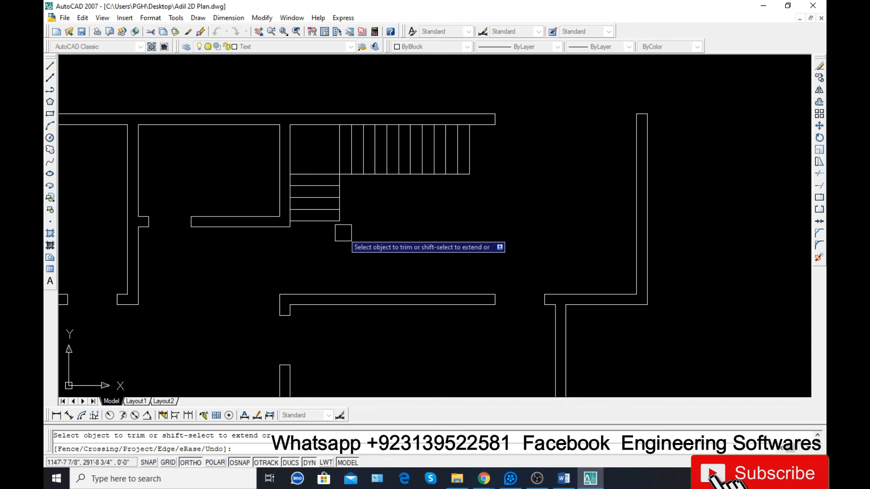
pyautogui.press('Escape')
pyautogui.scroll(5, 308, 132)
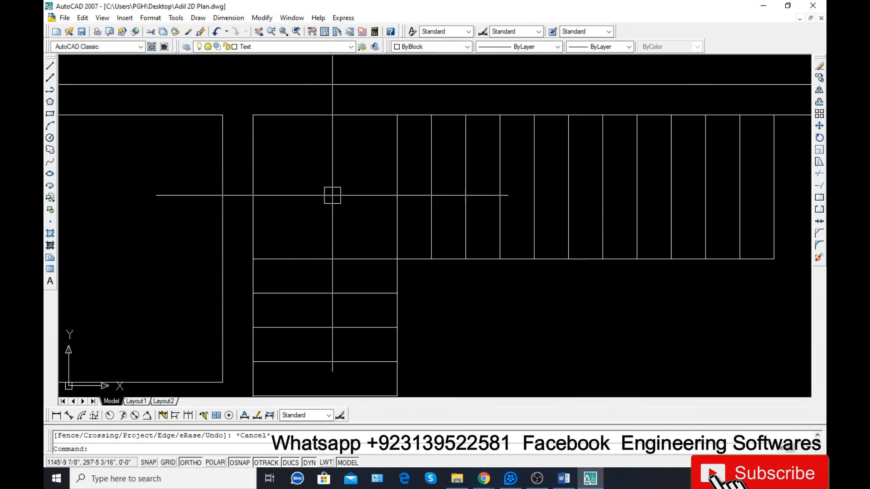
pyautogui.write('l')
pyautogui.press('Return')
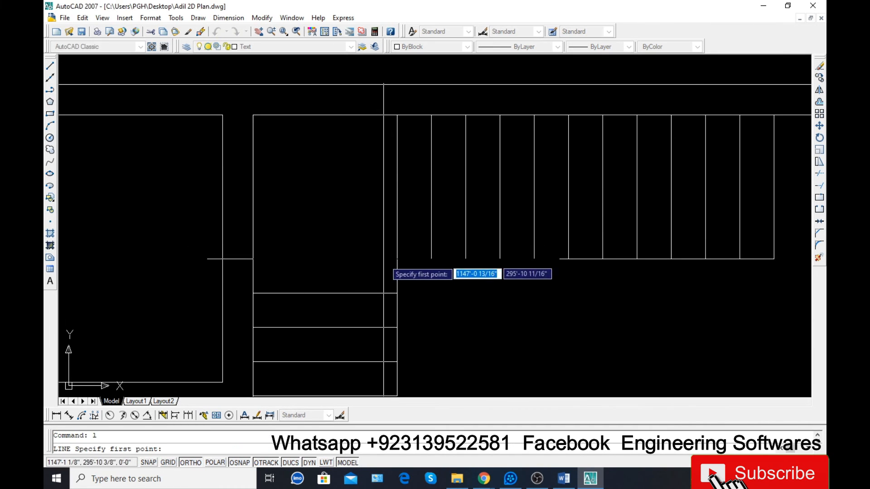
pyautogui.click(386, 260)
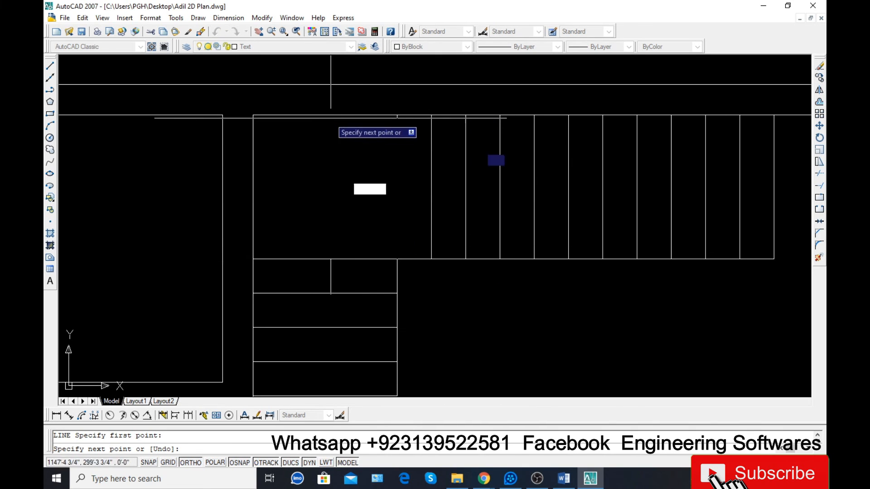
pyautogui.press('F8')
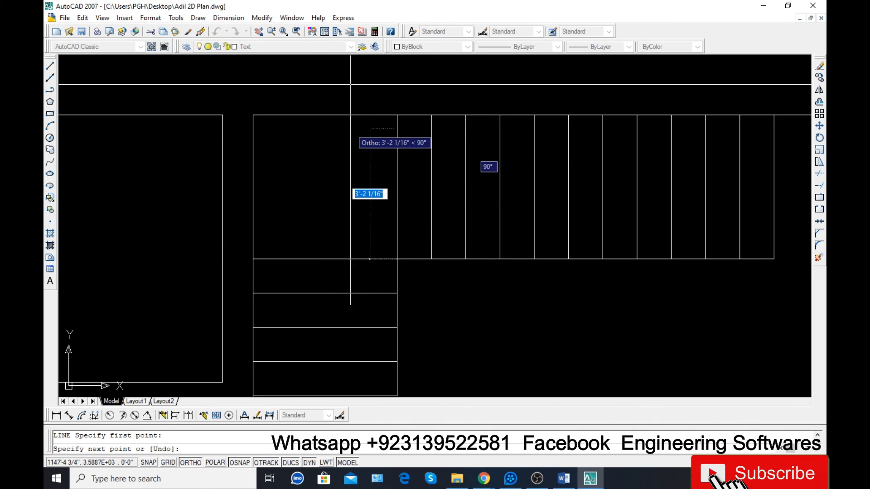
pyautogui.press('Escape')
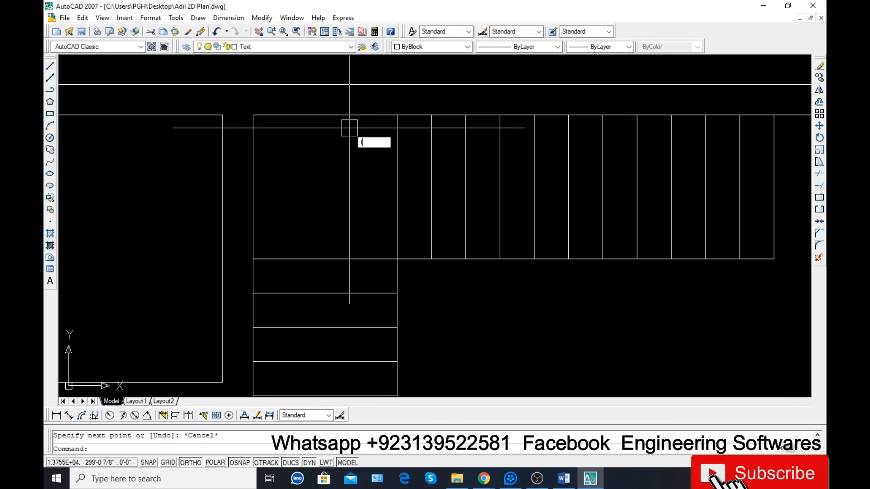
# - Draw connected lines along the stair landing's top and left edges, from its upper-right corner to its lower-left corner
pyautogui.write('l')
pyautogui.press('Return')
pyautogui.click(397, 115)
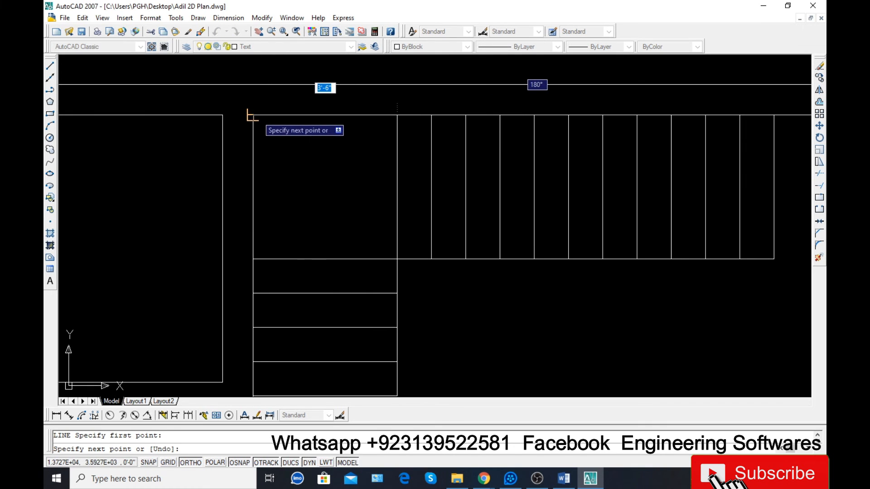
pyautogui.click(253, 116)
pyautogui.click(252, 258)
pyautogui.press('Return')
# - Draw two diagonal winder lines between the landing's lower-right corner and the midpoints of its left and top edges
pyautogui.press('Return')
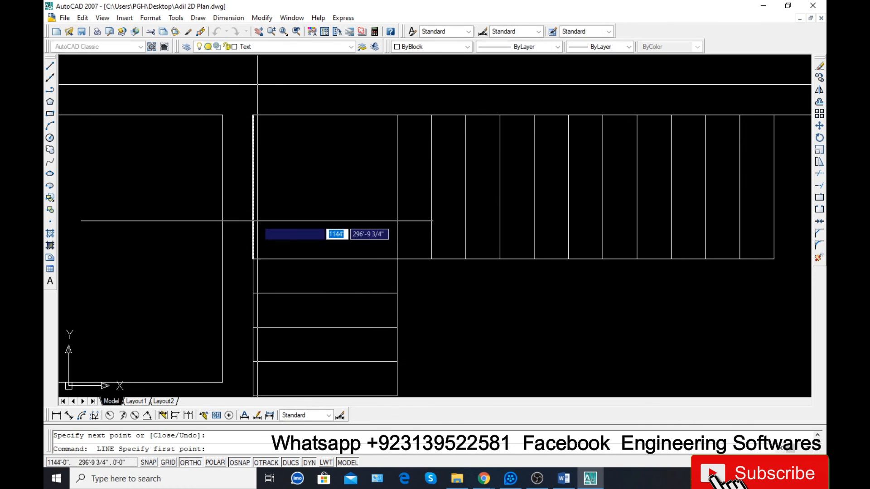
pyautogui.click(253, 186)
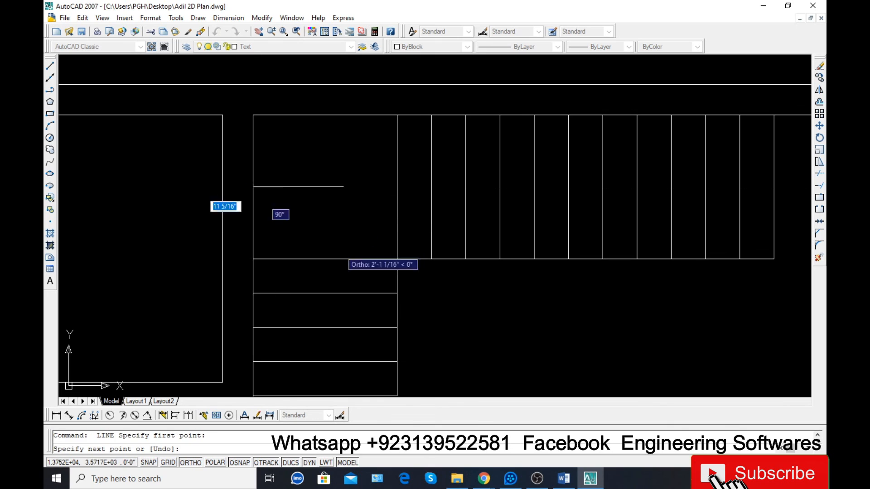
pyautogui.click(397, 256)
pyautogui.press('Return')
pyautogui.press('Return')
pyautogui.click(396, 257)
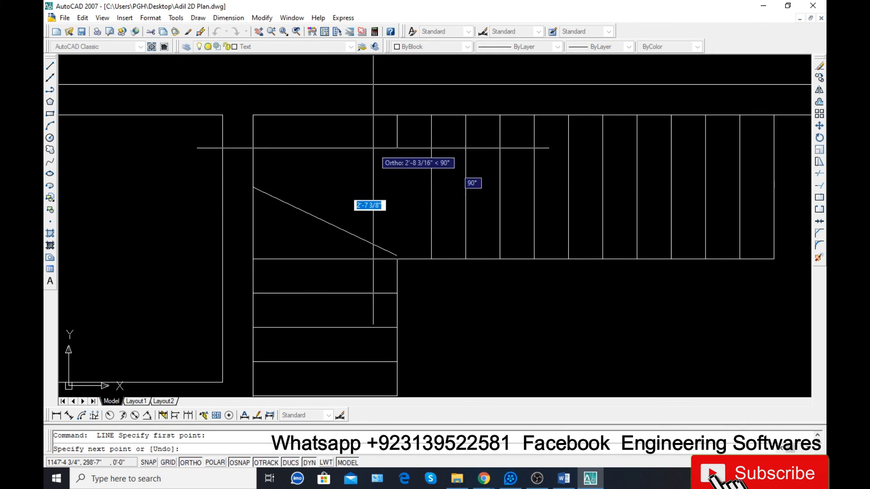
pyautogui.click(325, 116)
pyautogui.press('Return')
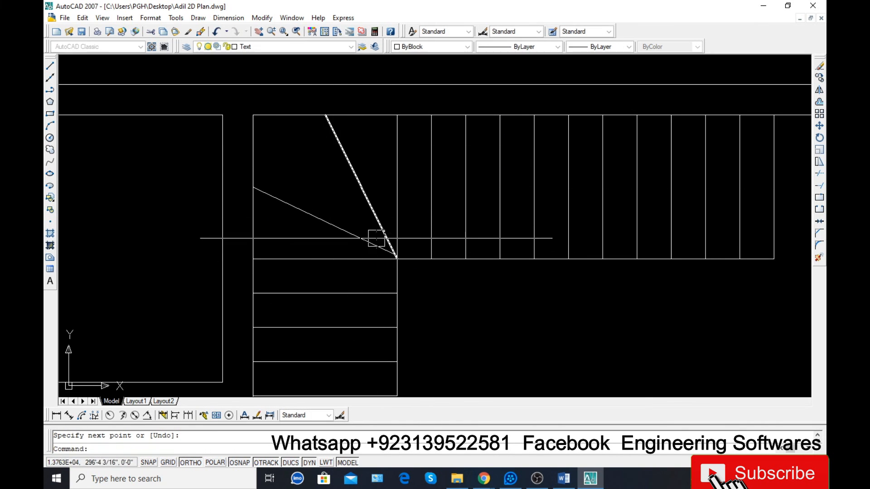
# - Stretch the lower winder line's loose right end onto the landing's lower-right corner where the other winder line ends
pyautogui.scroll(3, 378, 257)
pyautogui.click(377, 241)
pyautogui.scroll(4, 407, 264)
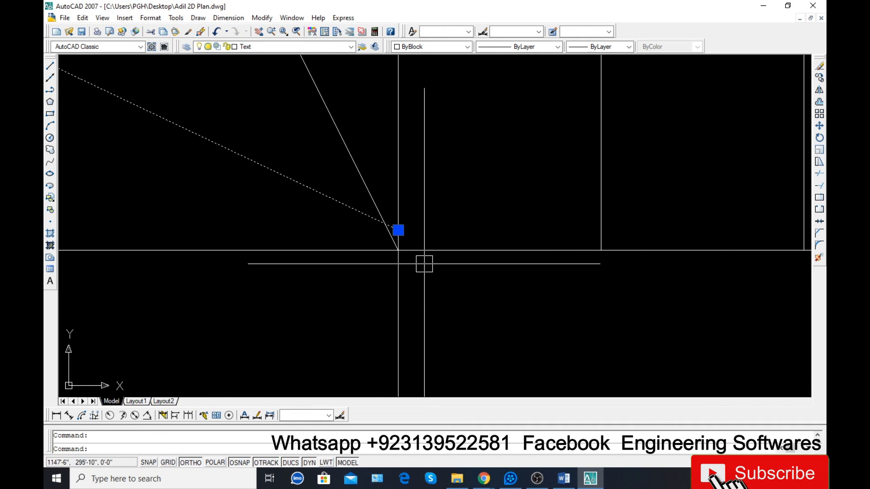
pyautogui.click(398, 250)
pyautogui.scroll(-8, 398, 250)
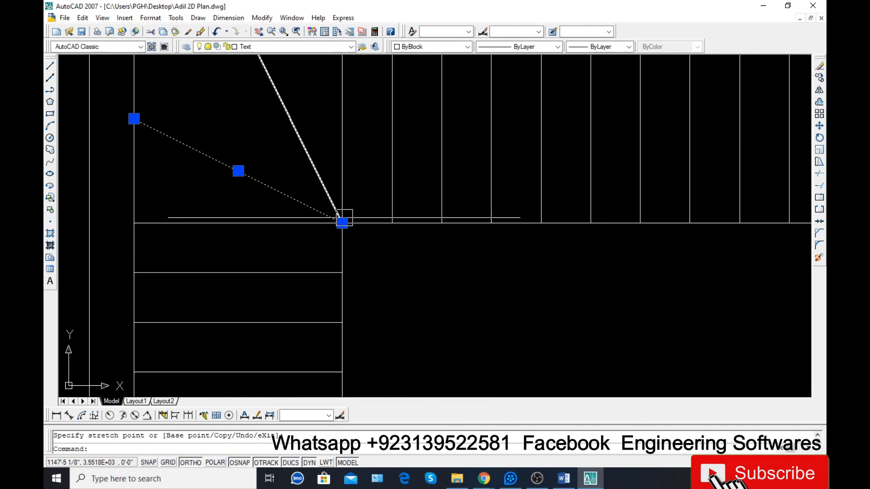
pyautogui.press('Escape')
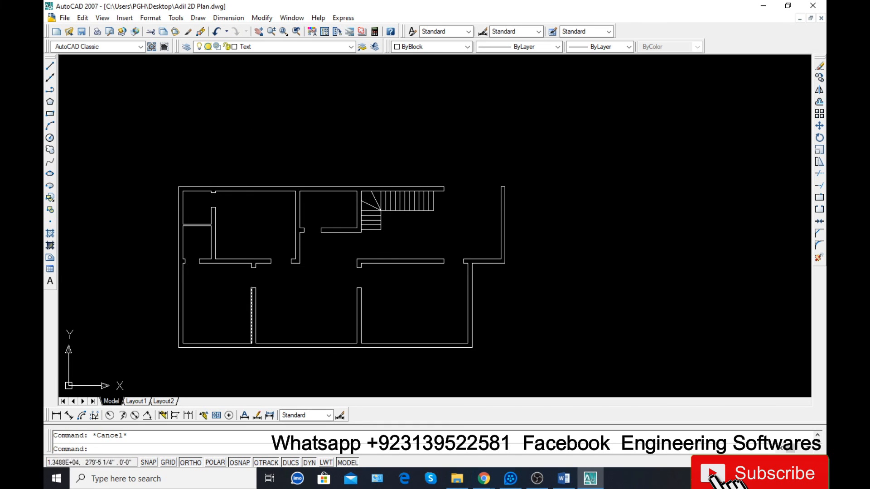
# - Save the floor plan drawing with the finished staircase
pyautogui.scroll(3, 257, 329)
pyautogui.scroll(-4, 336, 200)
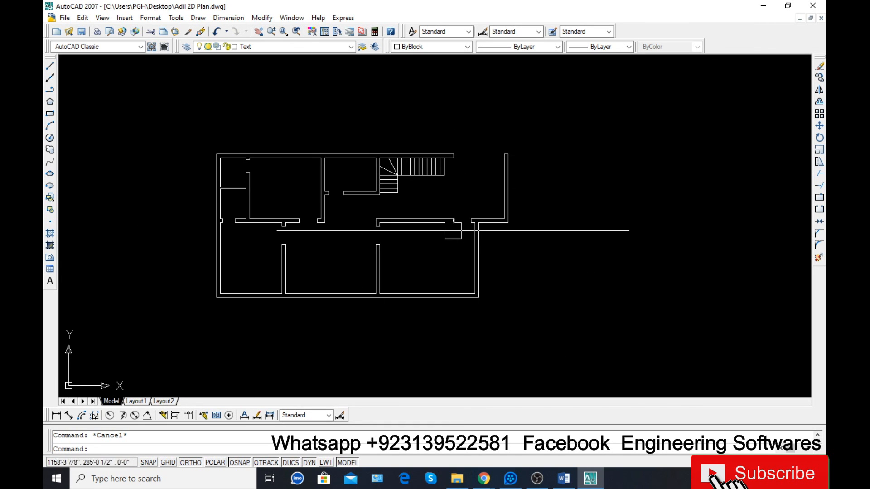
pyautogui.scroll(2, 386, 265)
pyautogui.hotkey('ctrl', 's')
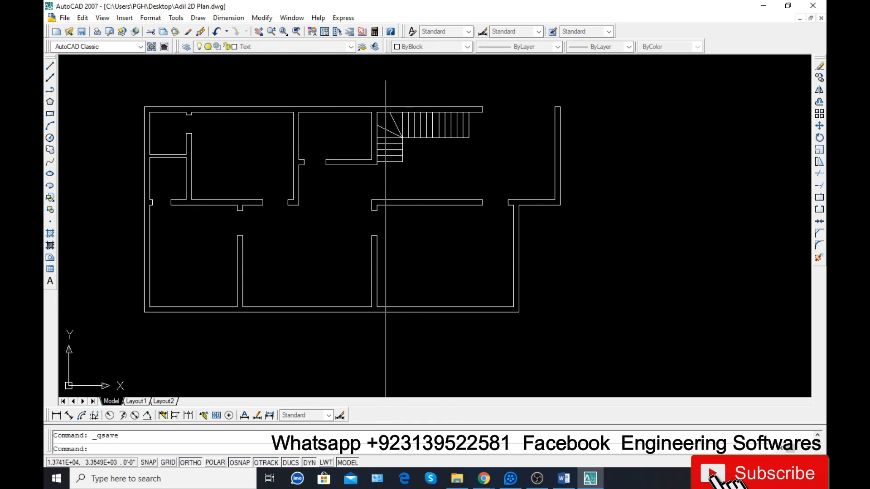
# - Add an aligned dimension to the bottom exterior wall's outer line, placing it just below the plan
pyautogui.write('dal')
pyautogui.press('Return')
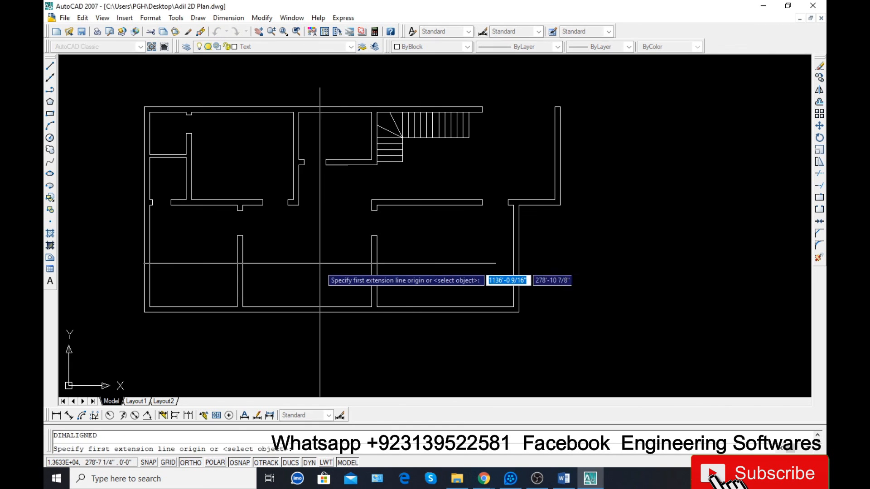
pyautogui.press('Return')
pyautogui.click(281, 312)
pyautogui.click(242, 328)
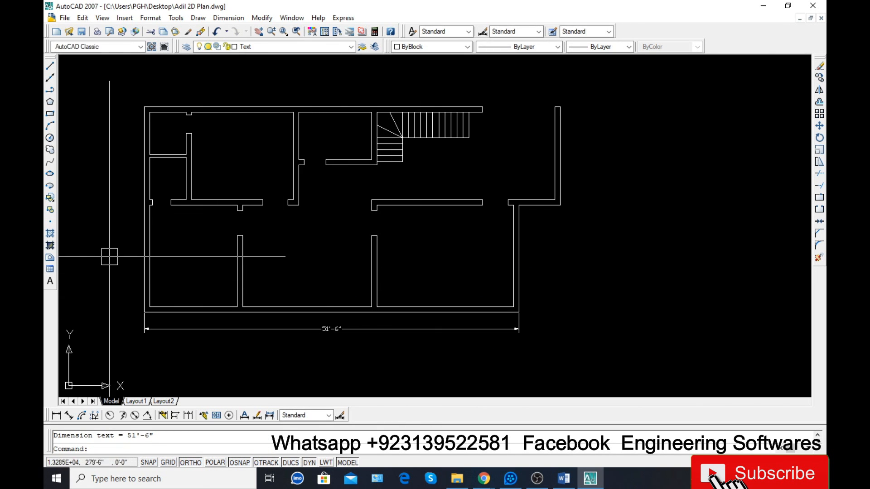
# - Add an aligned dimension to the left exterior wall's outer line, placed just outside the plan, and save the drawing
pyautogui.press('Return')
pyautogui.press('Return')
pyautogui.click(144, 236)
pyautogui.click(124, 229)
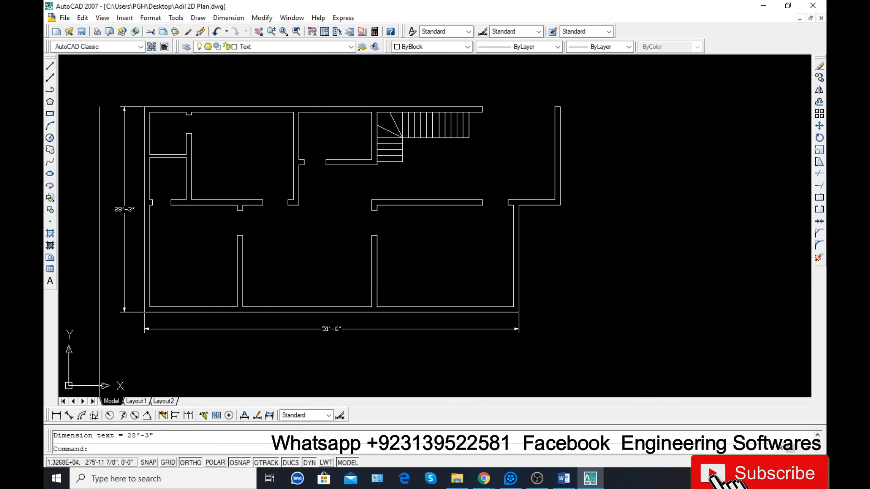
pyautogui.hotkey('ctrl', 's')
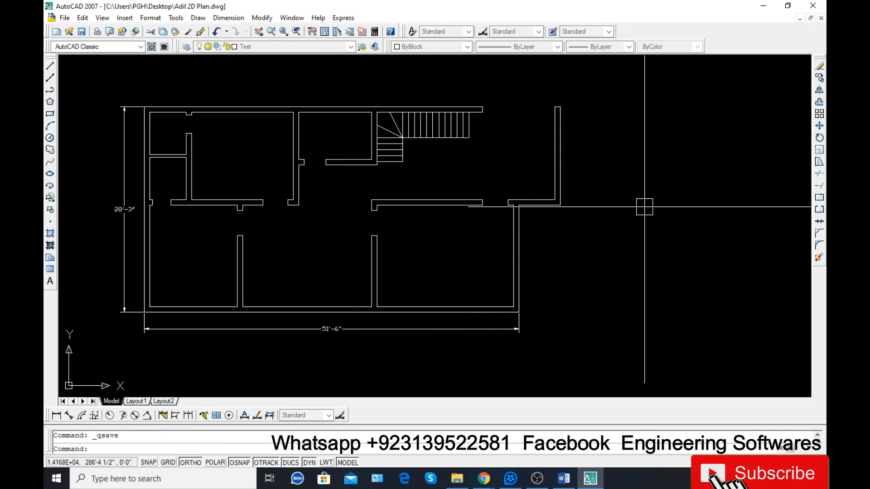